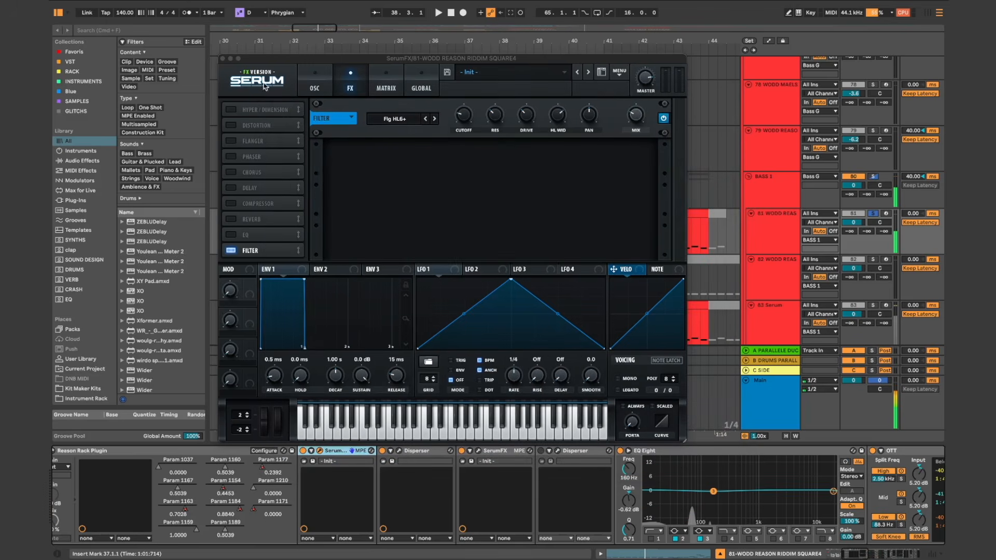
Step: Close the SerumFX window and play the soloed 81 WODD REASON track while reviewing its effect chain
{"action": "left_click", "coordinate": [222, 60]}
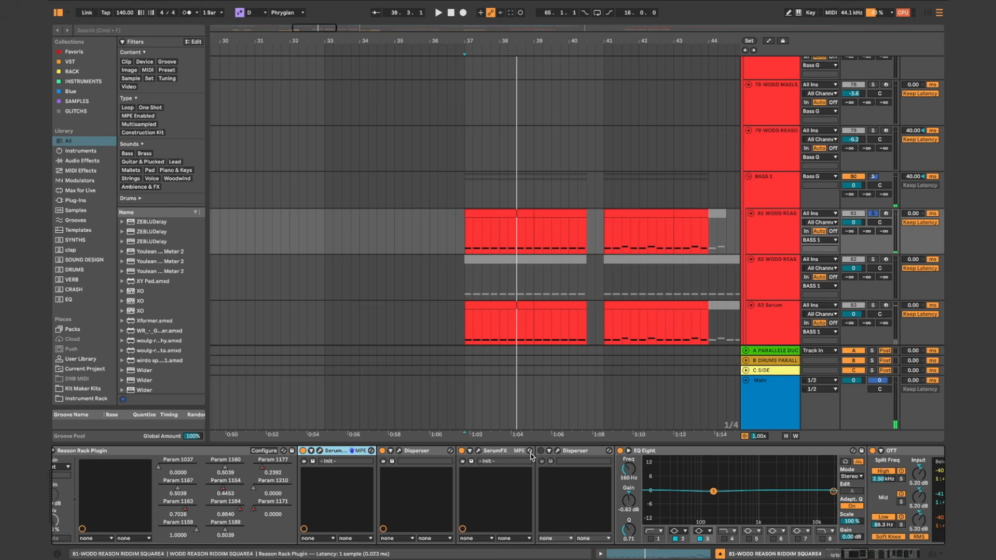
{"action": "key", "text": "space"}
{"action": "scroll", "coordinate": [563, 452], "scroll_direction": "right", "scroll_amount": 10}
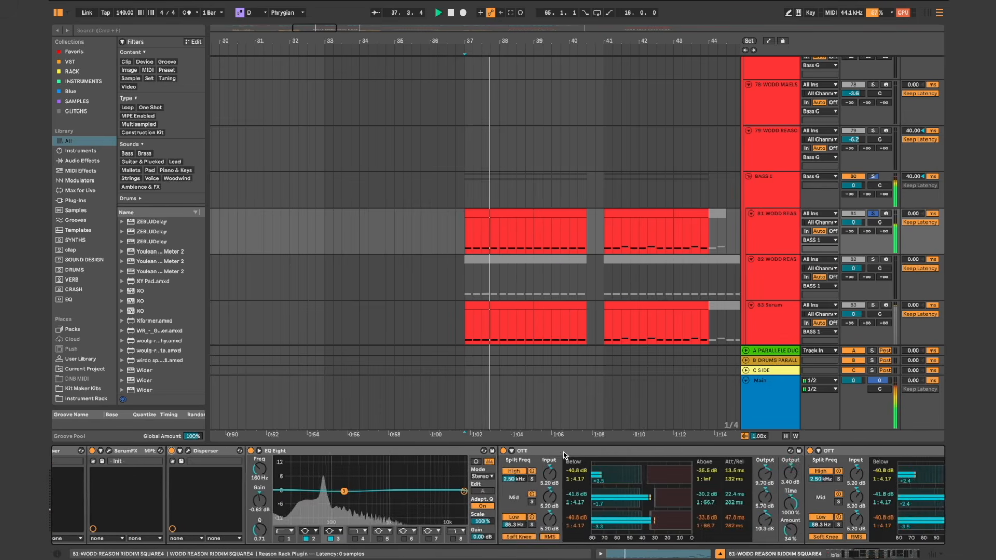
{"action": "scroll", "coordinate": [563, 453], "scroll_direction": "right", "scroll_amount": 2}
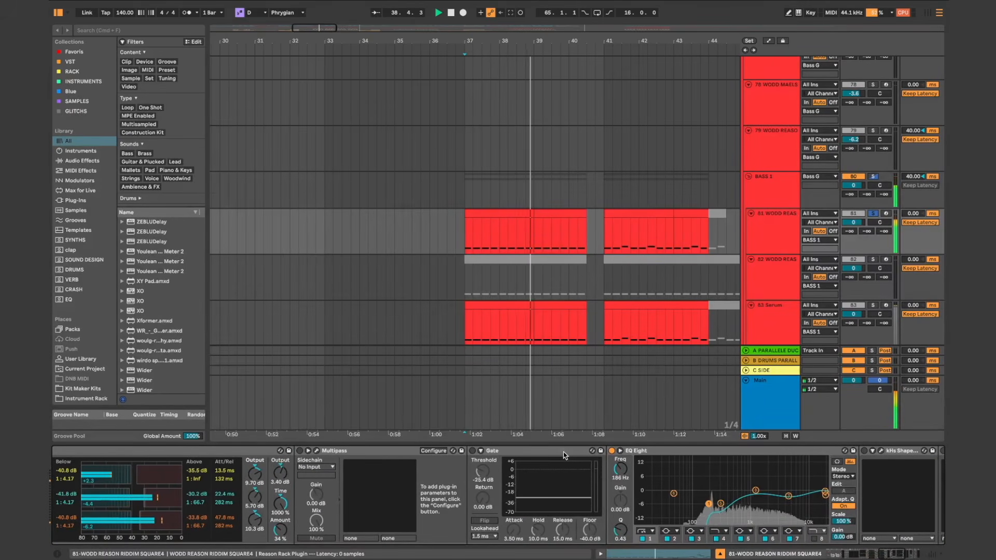
{"action": "scroll", "coordinate": [563, 452], "scroll_direction": "right", "scroll_amount": 8}
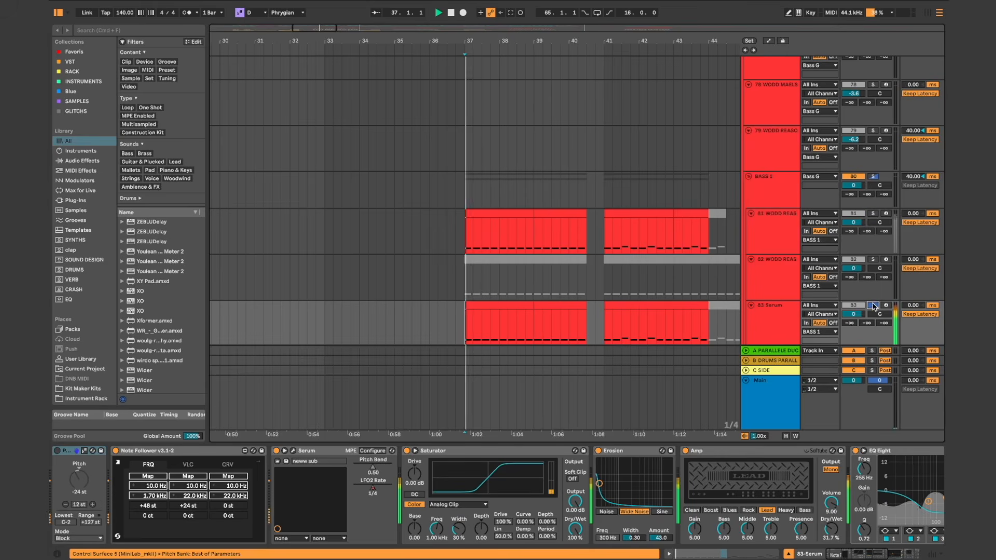
Step: Review the device chain of the soloed 83 Serum sub track during playback, and stop playback
{"action": "scroll", "coordinate": [598, 483], "scroll_direction": "right", "scroll_amount": 8}
{"action": "scroll", "coordinate": [598, 483], "scroll_direction": "left", "scroll_amount": 8}
{"action": "key", "text": "space"}
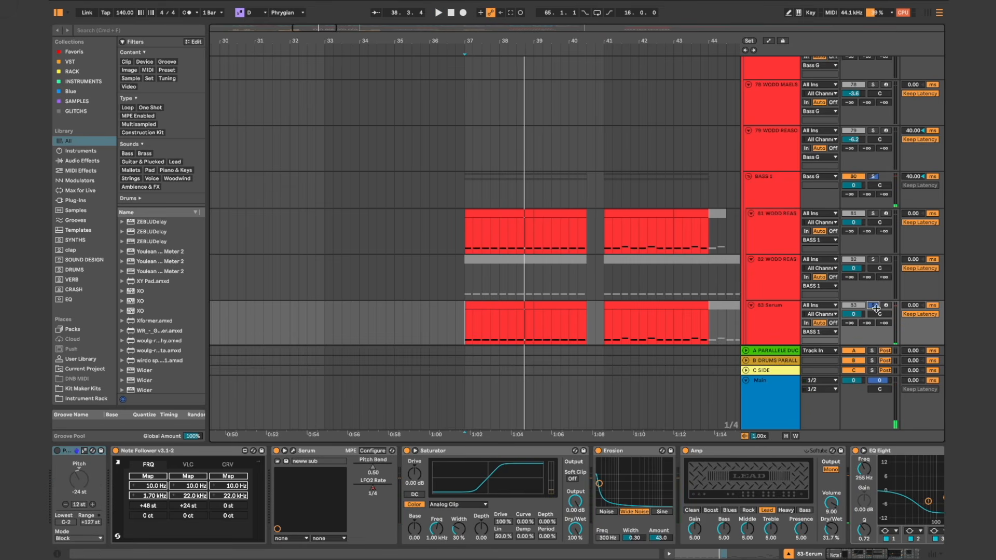
Step: Compare the 81 WODD REASON and 83 Serum tracks by soloing and playing each in turn
{"action": "left_click", "coordinate": [785, 325]}
{"action": "left_click", "coordinate": [777, 226]}
{"action": "left_click", "coordinate": [873, 213]}
{"action": "key", "text": "space"}
{"action": "left_click", "coordinate": [872, 306]}
{"action": "key", "text": "space"}
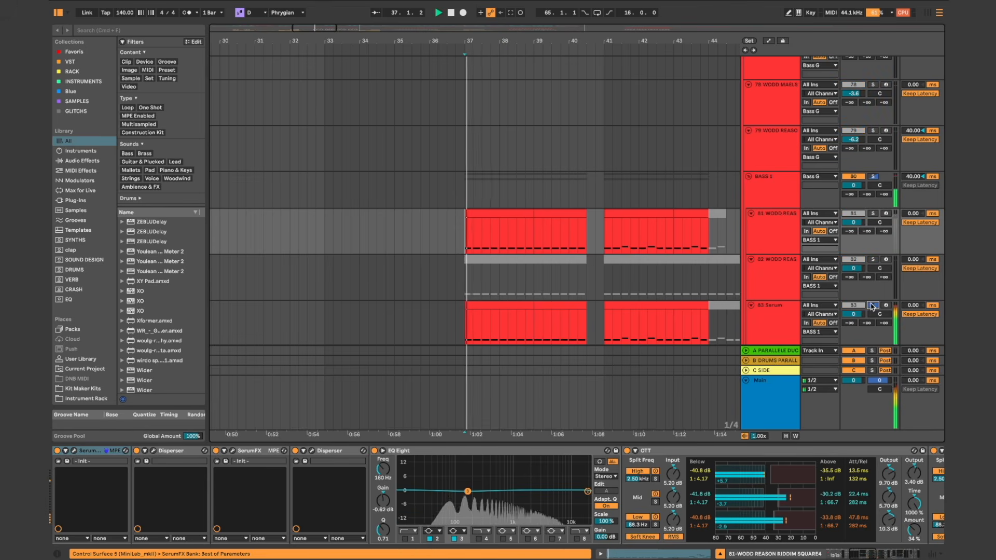
{"action": "key", "text": "space"}
Step: Solo the BASS 1 group and review its effect chain, starting from the WODD BASS DROP DISTO BUS rack
{"action": "left_click", "coordinate": [784, 192]}
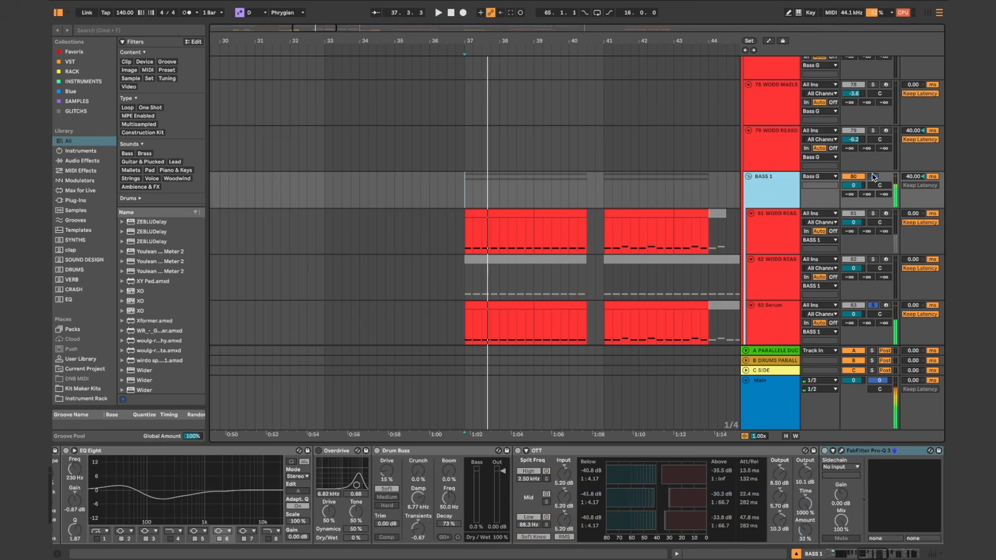
{"action": "left_click", "coordinate": [873, 177]}
{"action": "scroll", "coordinate": [314, 500], "scroll_direction": "left", "scroll_amount": 10}
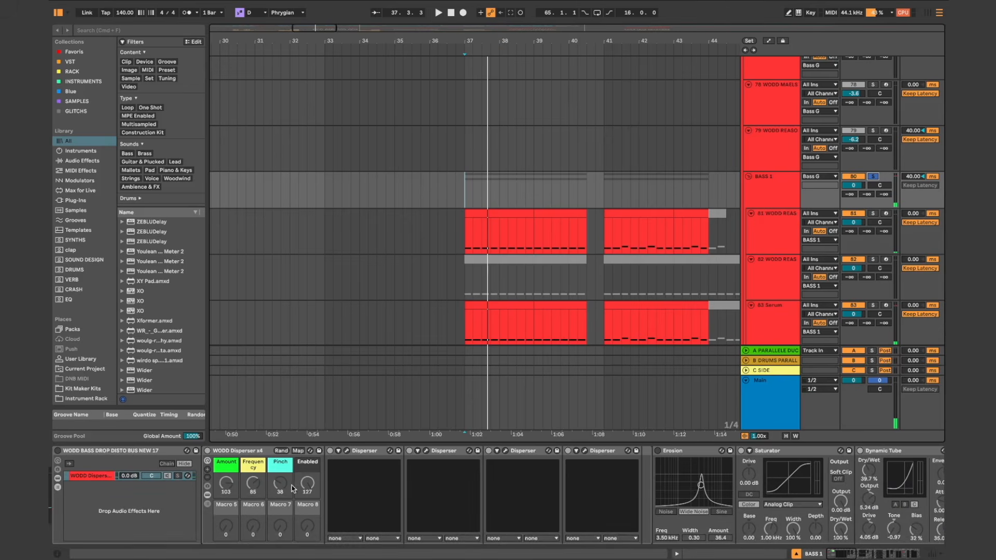
{"action": "scroll", "coordinate": [420, 510], "scroll_direction": "right", "scroll_amount": 10}
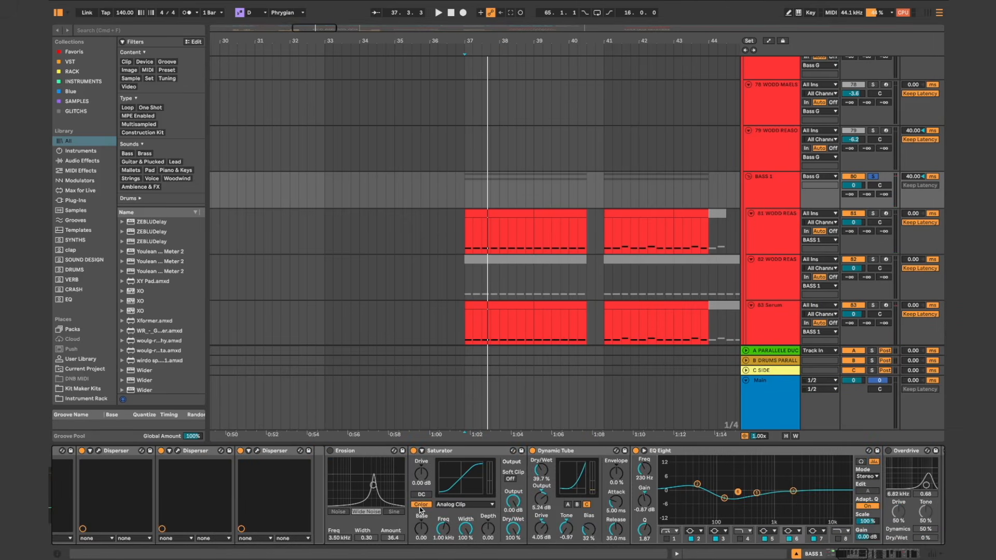
{"action": "scroll", "coordinate": [420, 509], "scroll_direction": "right", "scroll_amount": 3}
{"action": "scroll", "coordinate": [420, 509], "scroll_direction": "left", "scroll_amount": 10}
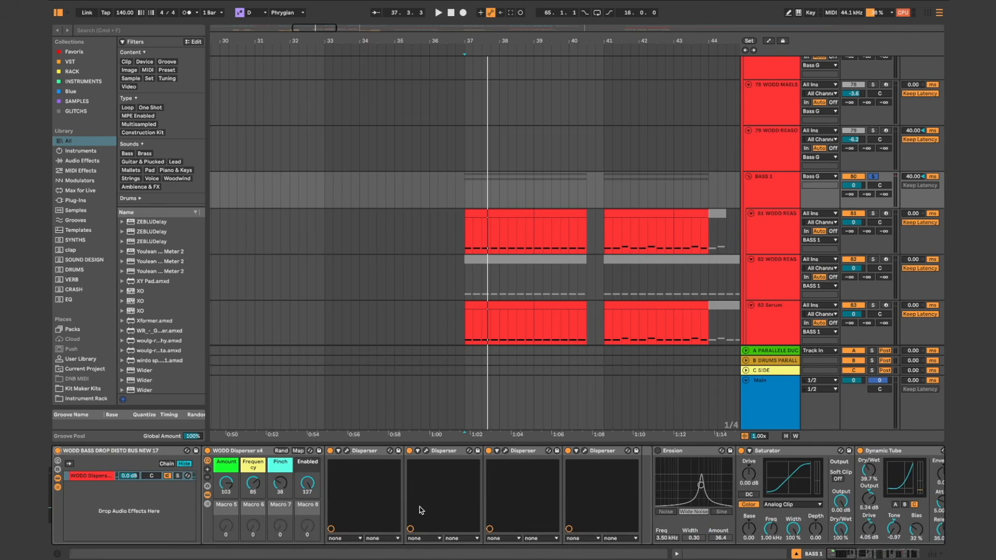
Step: Play BASS 1 from bar 37 with the WODD BASS DROP DISTO BUS NEW 17 rack on, bypassed and re-enabled to compare the sound
{"action": "left_click", "coordinate": [780, 195]}
{"action": "left_click", "coordinate": [463, 188]}
{"action": "key", "text": "space"}
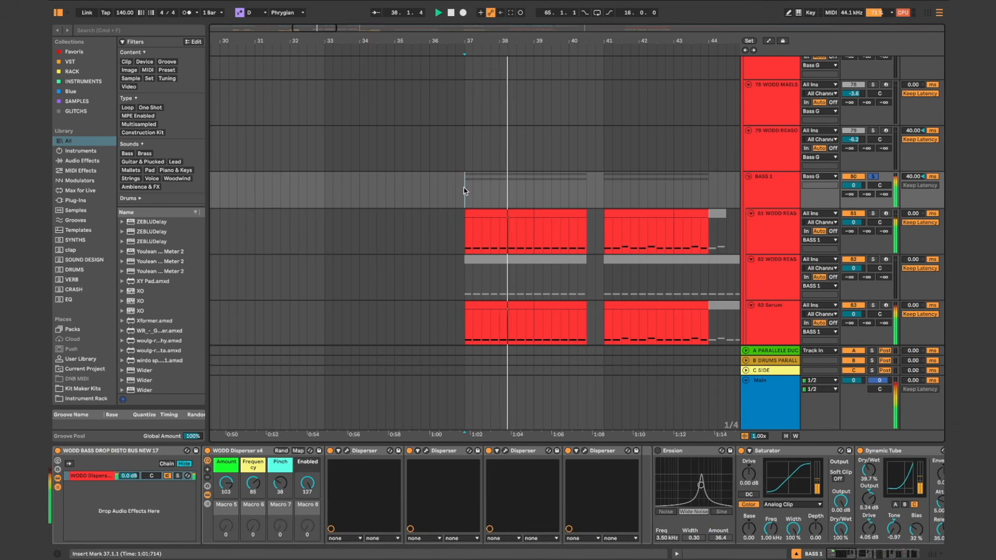
{"action": "left_click", "coordinate": [58, 452]}
{"action": "key", "text": "space"}
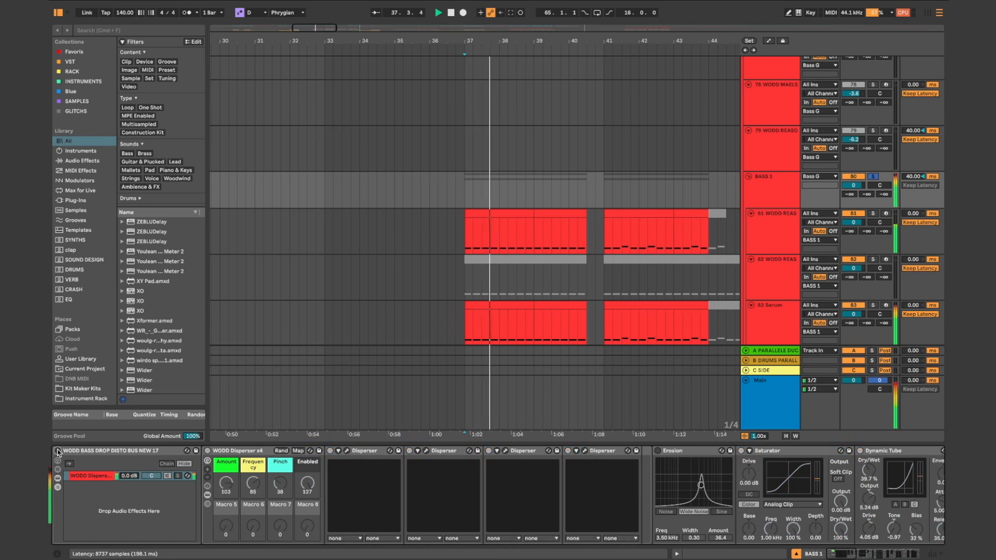
{"action": "key", "text": "space"}
{"action": "left_click", "coordinate": [58, 451]}
{"action": "key", "text": "space"}
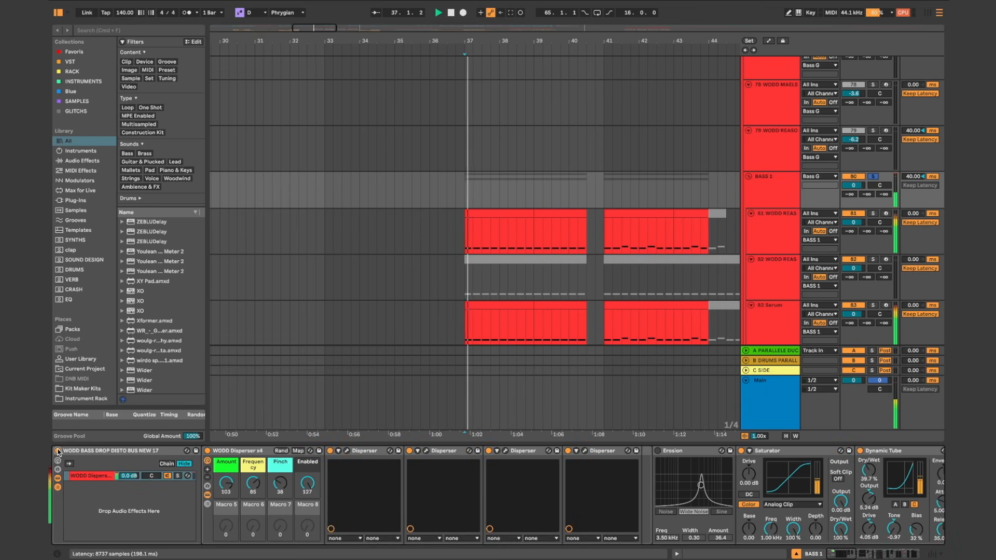
{"action": "key", "text": "space"}
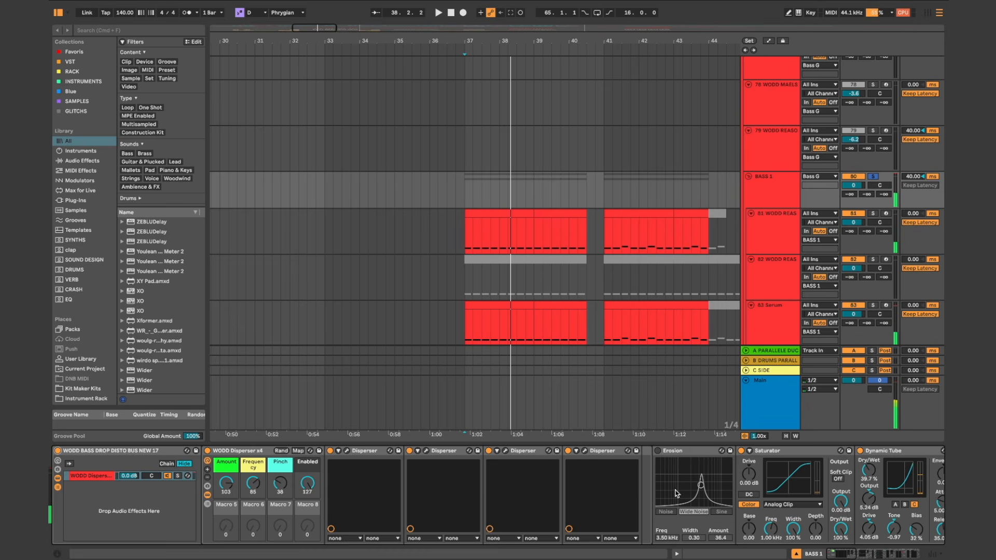
Step: Inspect the first Disperser plug-in in the WODD Disperser x4 rack and close its window
{"action": "scroll", "coordinate": [677, 492], "scroll_direction": "right", "scroll_amount": 5}
{"action": "scroll", "coordinate": [677, 493], "scroll_direction": "left", "scroll_amount": 3}
{"action": "left_click", "coordinate": [230, 456]}
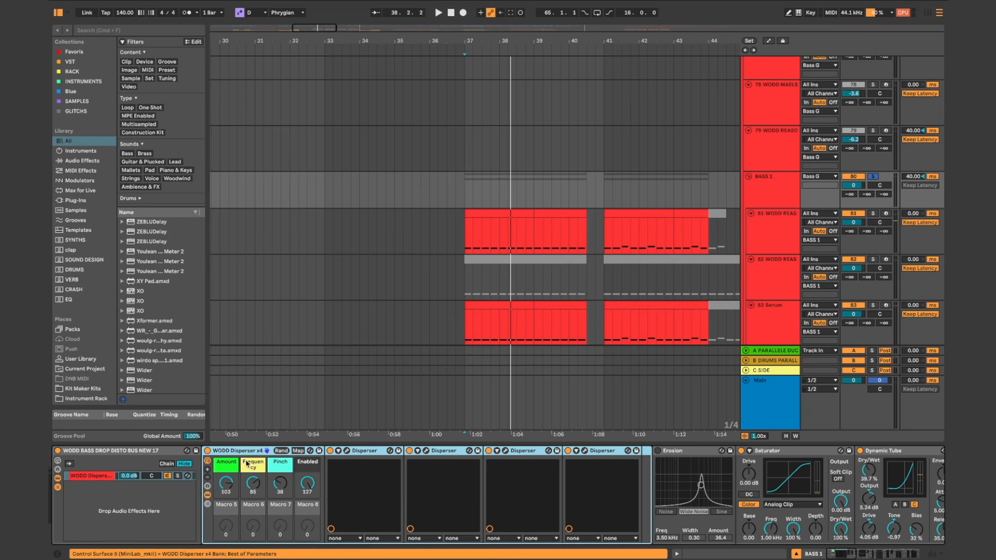
{"action": "left_click", "coordinate": [346, 451]}
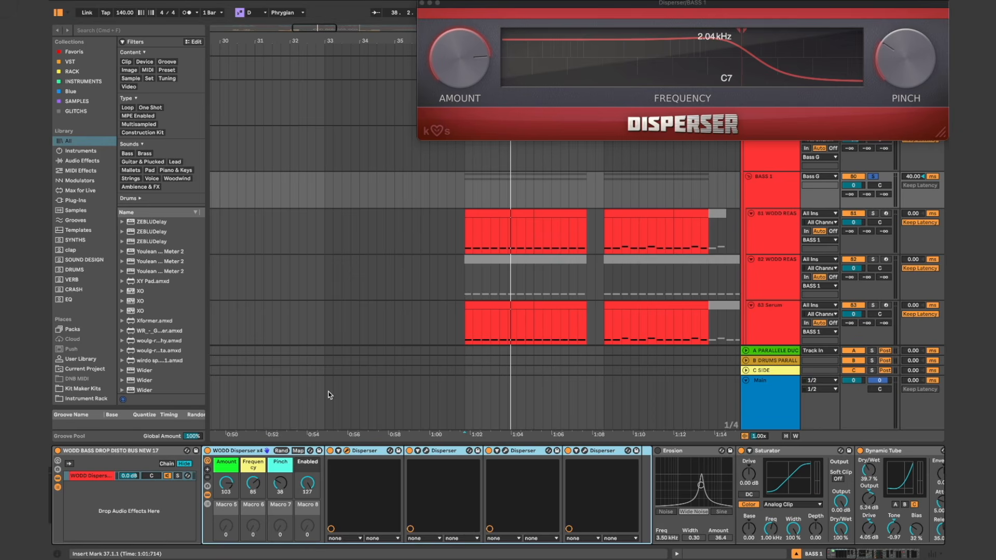
{"action": "left_click", "coordinate": [421, 4]}
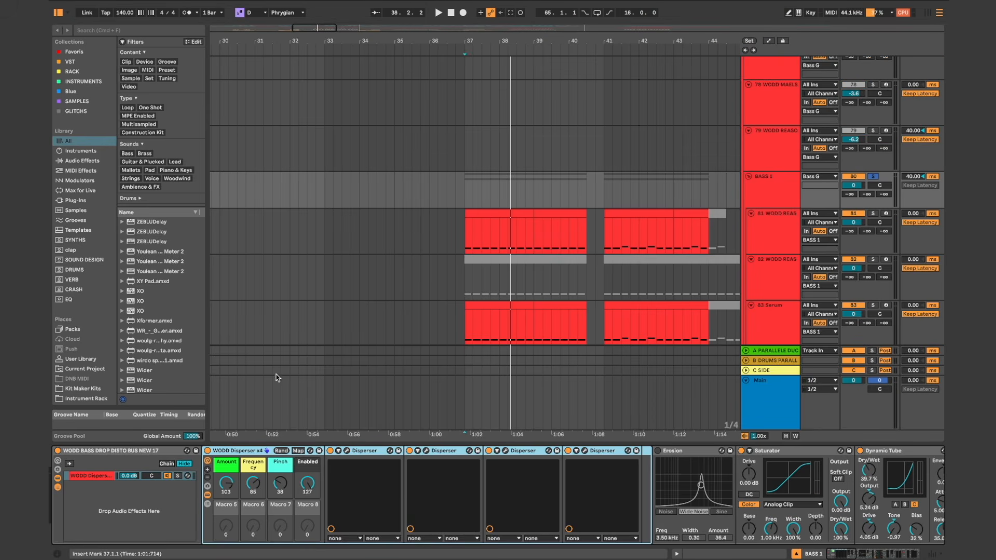
Step: Bypass the WODD Disperser x4 rack, play the bass from bar 37, and re-enable the rack during playback
{"action": "left_click", "coordinate": [208, 451]}
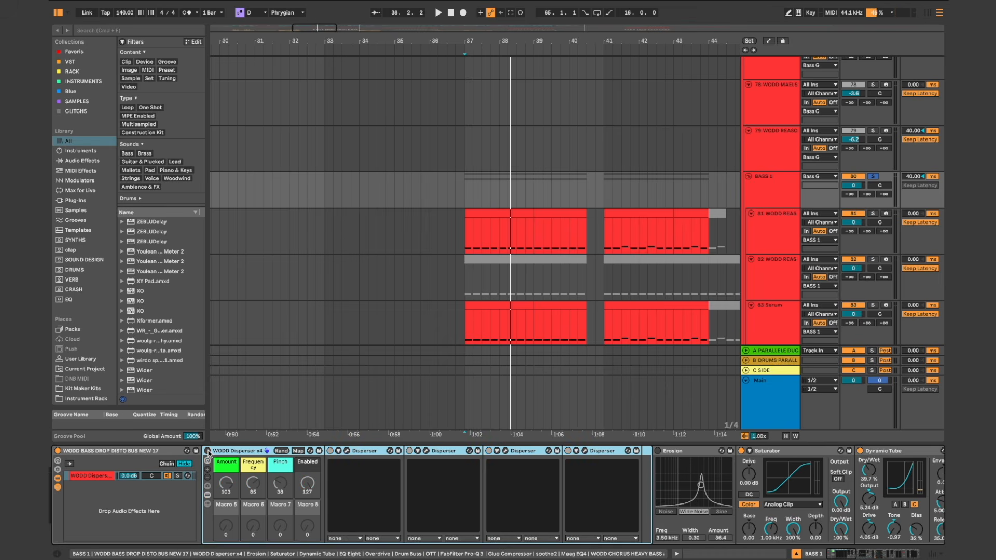
{"action": "key", "text": "space"}
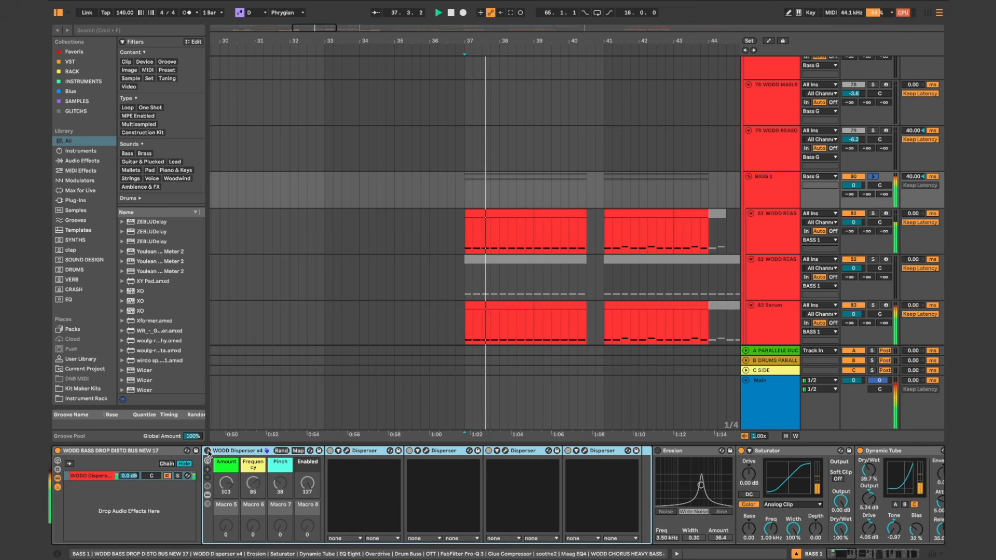
{"action": "left_click", "coordinate": [208, 451]}
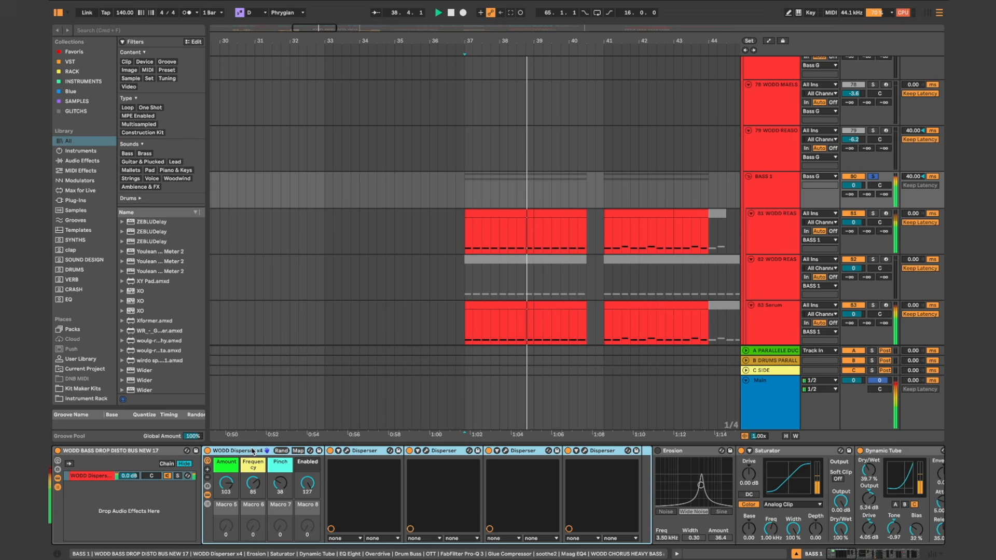
Step: Examine the Saturator, Dynamic Tube and EQ Eight settings further along the BASS 1 chain
{"action": "scroll", "coordinate": [253, 453], "scroll_direction": "right", "scroll_amount": 6}
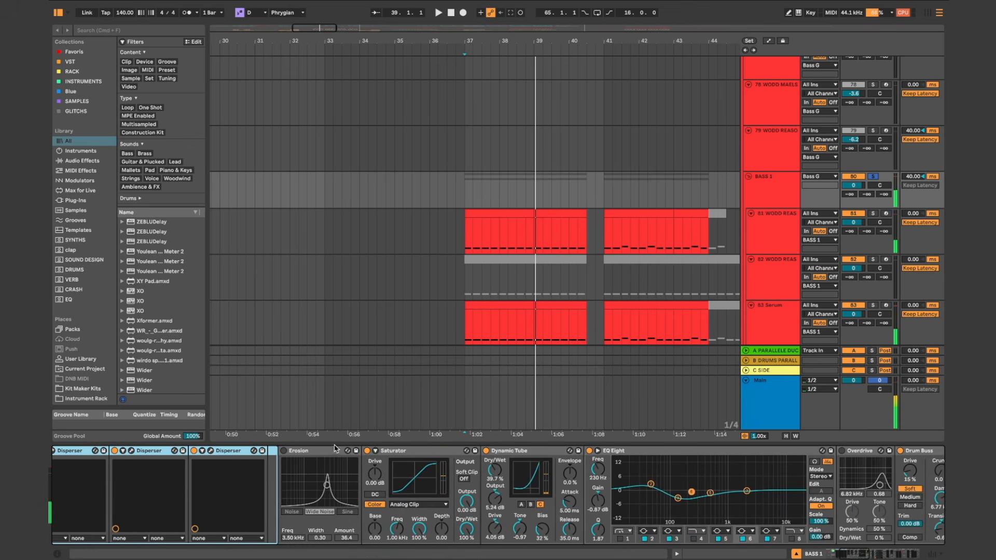
{"action": "left_click", "coordinate": [401, 454]}
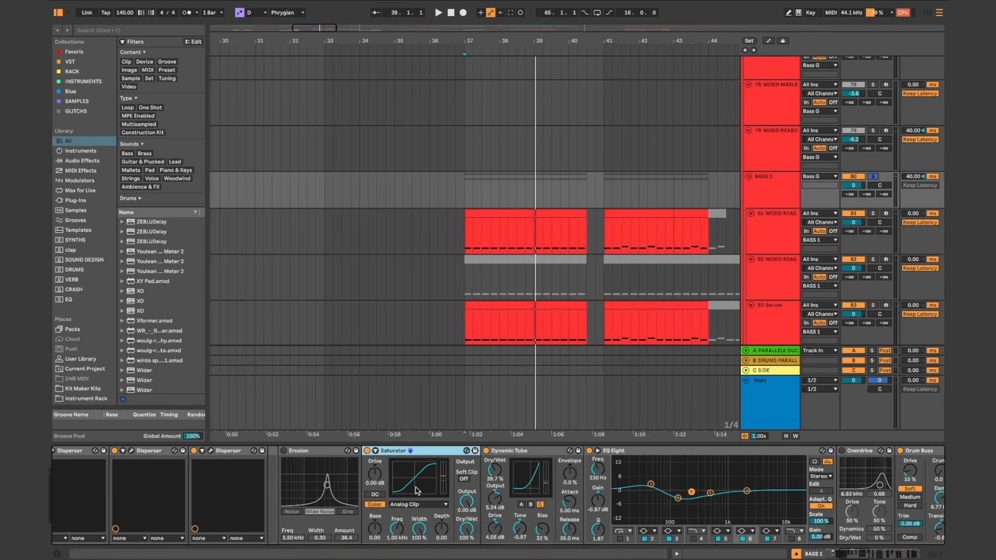
{"action": "scroll", "coordinate": [417, 490], "scroll_direction": "right", "scroll_amount": 2}
{"action": "left_click", "coordinate": [468, 452]}
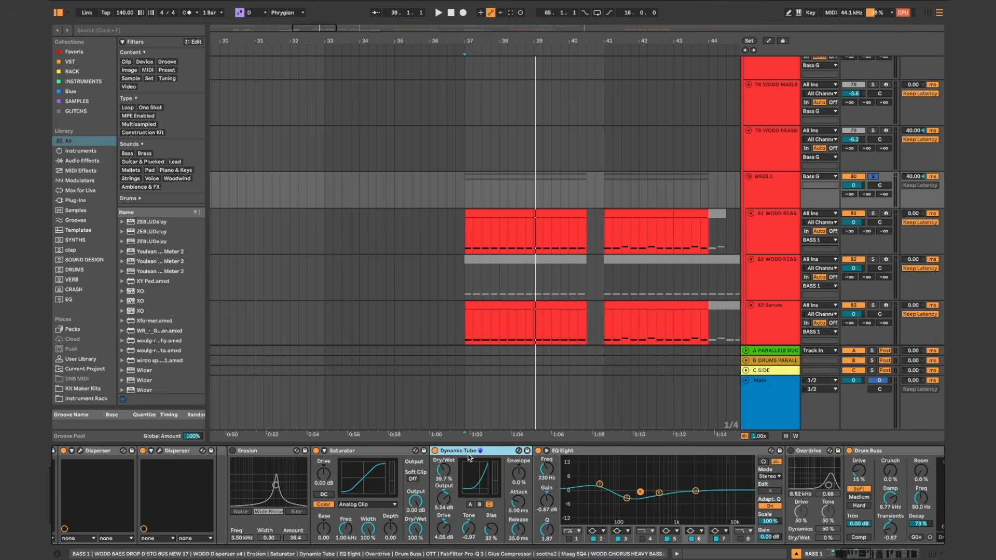
{"action": "scroll", "coordinate": [468, 455], "scroll_direction": "right", "scroll_amount": 5}
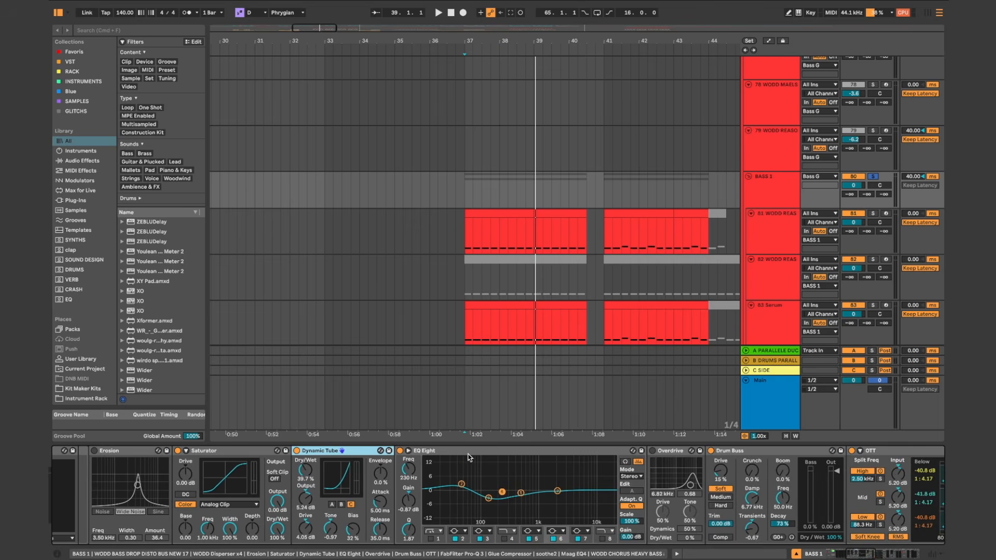
{"action": "left_click", "coordinate": [460, 454]}
{"action": "scroll", "coordinate": [459, 456], "scroll_direction": "right", "scroll_amount": 10}
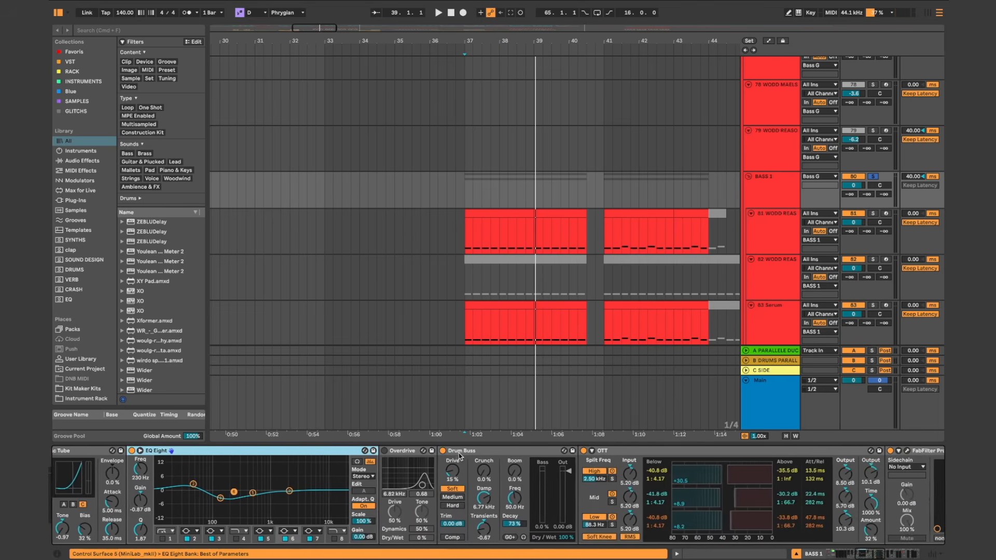
Step: Compare the BASS 1 playback with Drum Buss bypassed and active, leaving the device on
{"action": "left_click", "coordinate": [497, 452]}
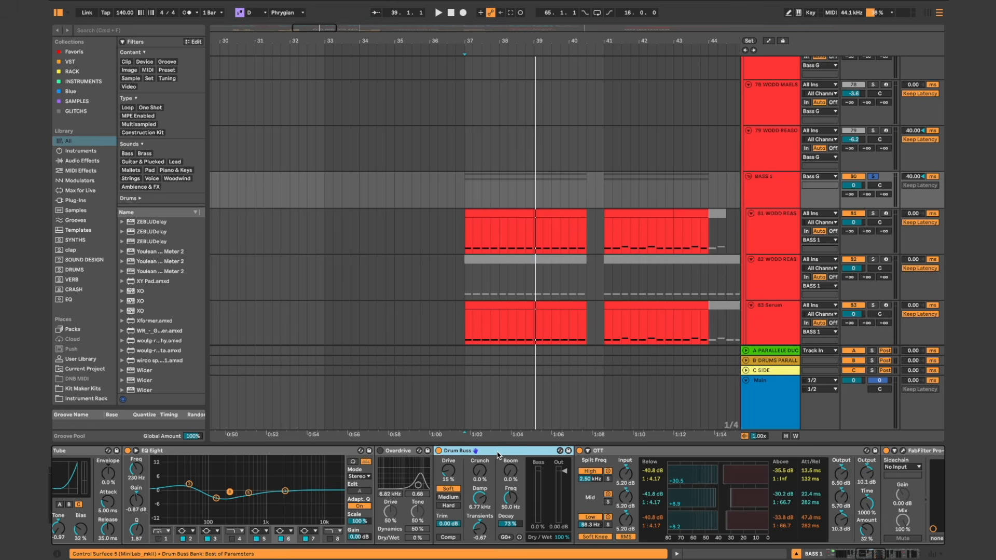
{"action": "left_click", "coordinate": [438, 451]}
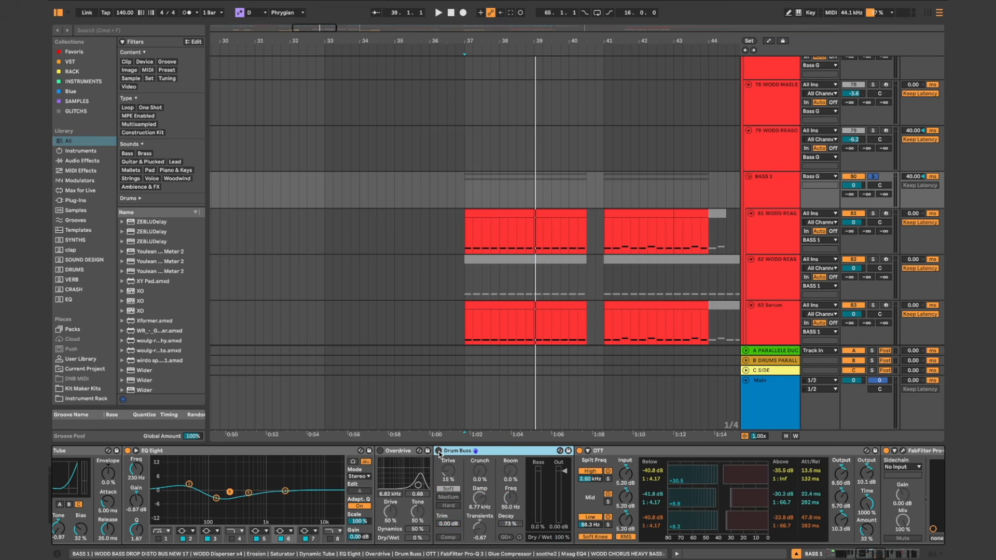
{"action": "key", "text": "space"}
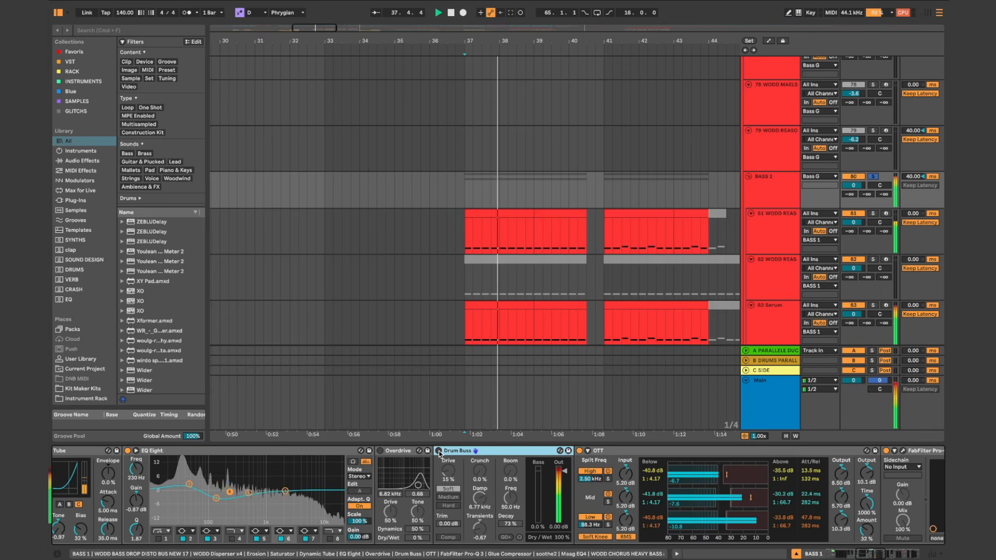
{"action": "key", "text": "space"}
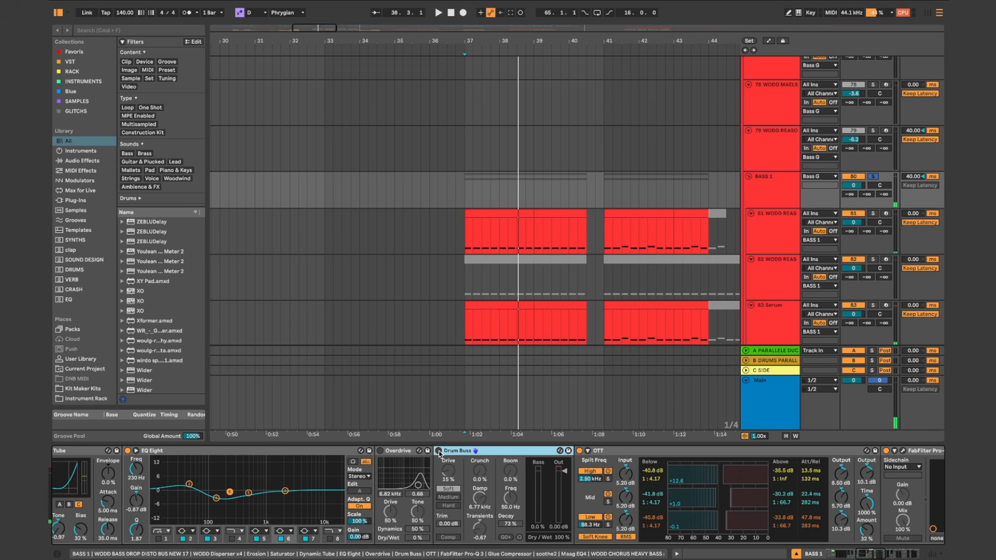
{"action": "left_click", "coordinate": [439, 450]}
{"action": "key", "text": "space"}
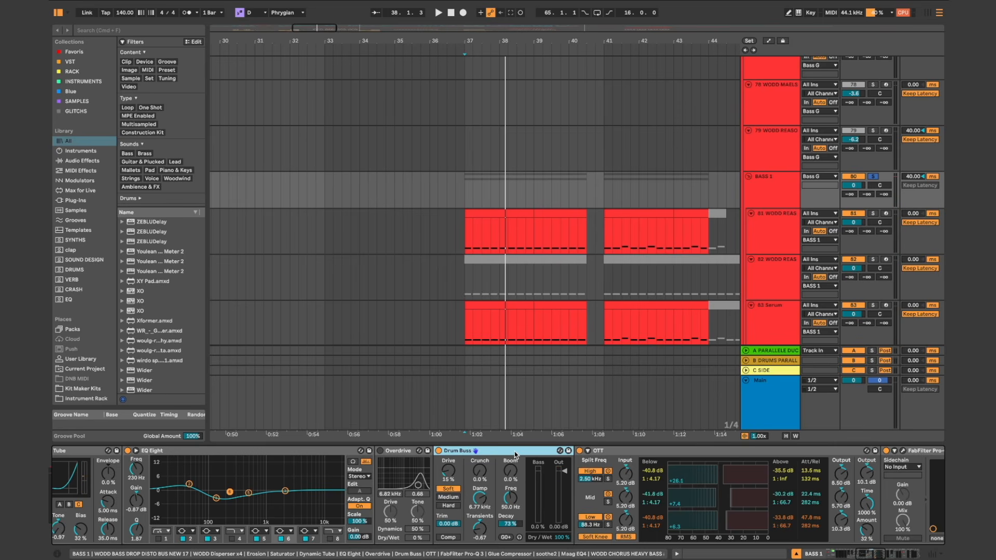
{"action": "scroll", "coordinate": [515, 455], "scroll_direction": "right", "scroll_amount": 1}
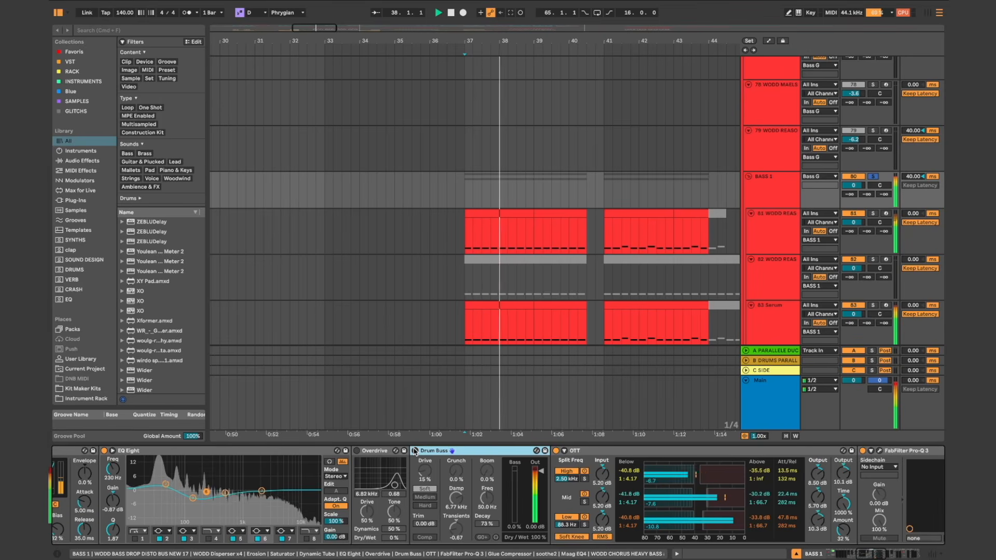
{"action": "left_click", "coordinate": [415, 450]}
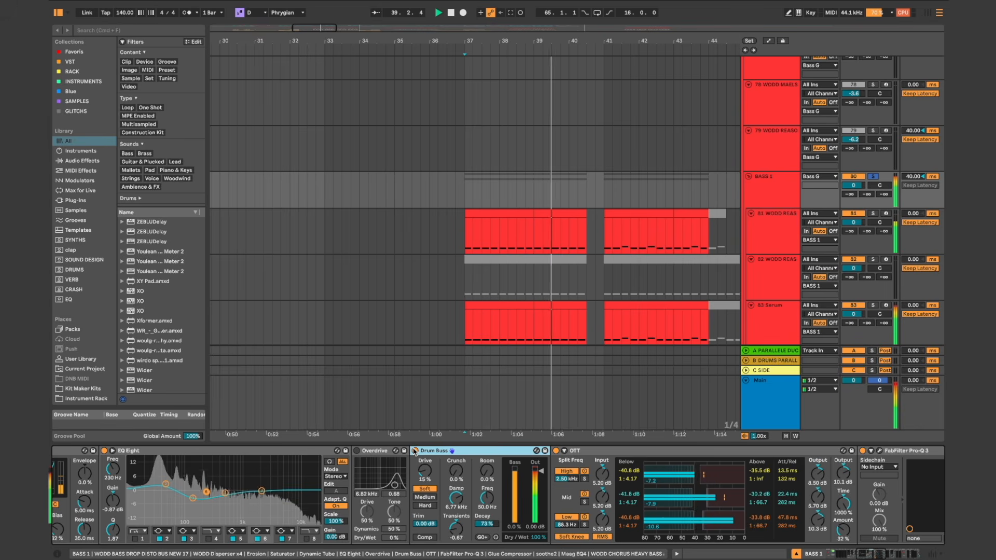
Step: Examine the OTT device on BASS 1, including its Amount setting
{"action": "scroll", "coordinate": [476, 451], "scroll_direction": "right", "scroll_amount": 10}
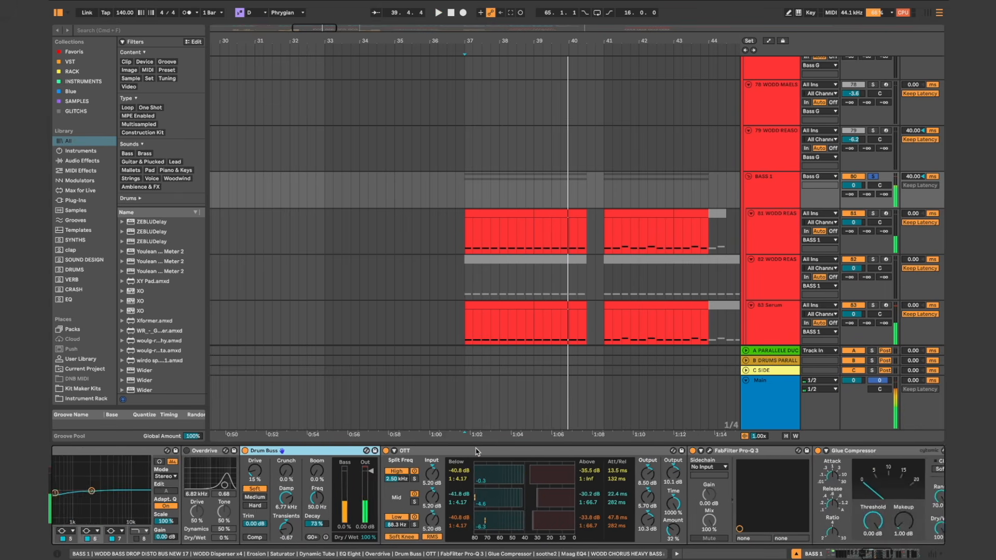
{"action": "left_click", "coordinate": [431, 454]}
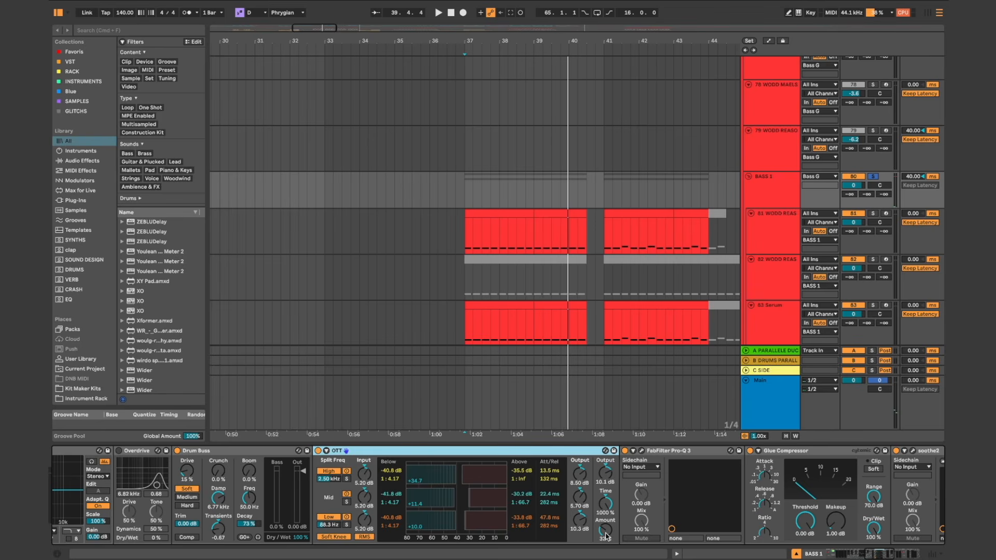
{"action": "left_click", "coordinate": [605, 534]}
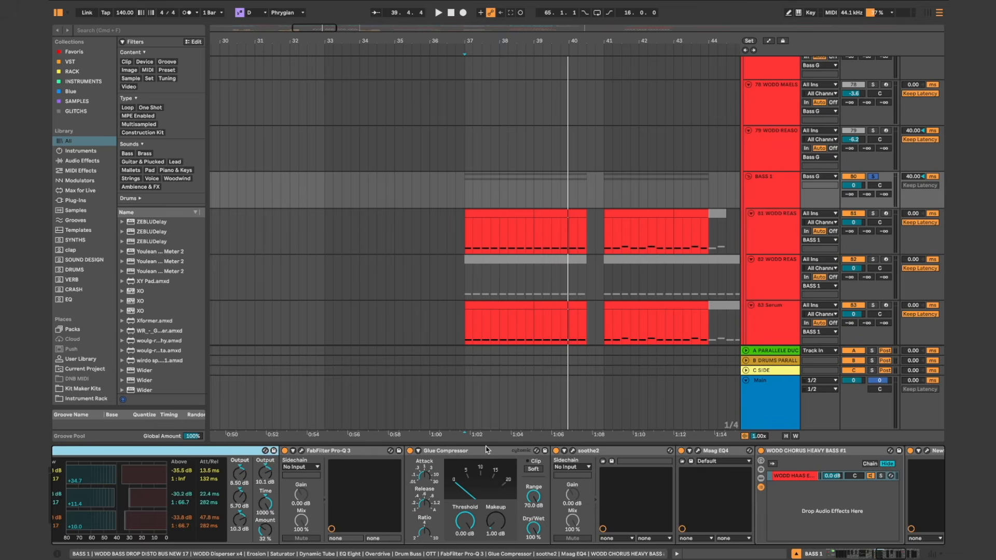
Step: Examine the soothe2 and Maag EQ4 settings on the BASS 1 chain, closing each plug-in window after viewing
{"action": "left_click", "coordinate": [411, 451]}
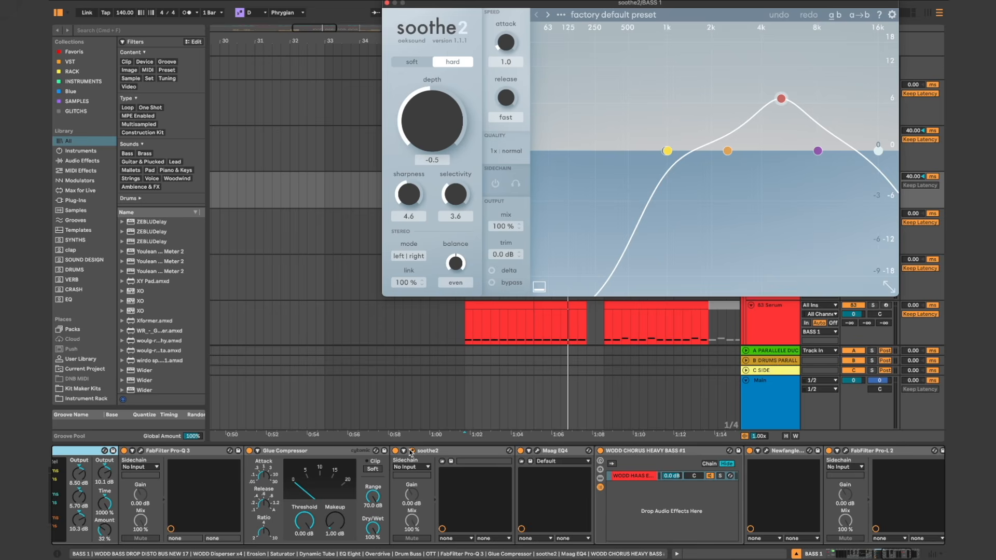
{"action": "left_click", "coordinate": [411, 451]}
{"action": "scroll", "coordinate": [411, 451], "scroll_direction": "right", "scroll_amount": 5}
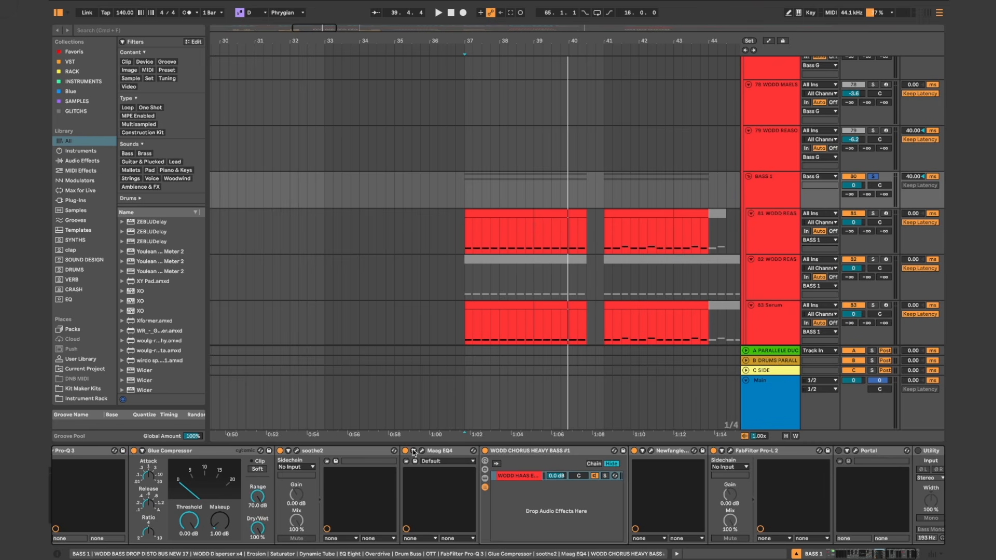
{"action": "left_click", "coordinate": [422, 451]}
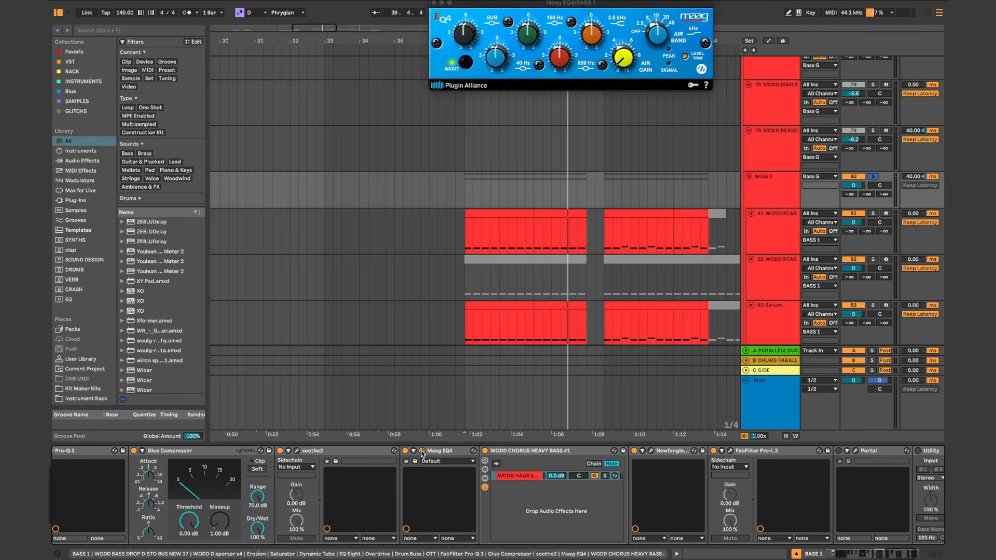
{"action": "left_click", "coordinate": [422, 451]}
{"action": "scroll", "coordinate": [418, 454], "scroll_direction": "right", "scroll_amount": 5}
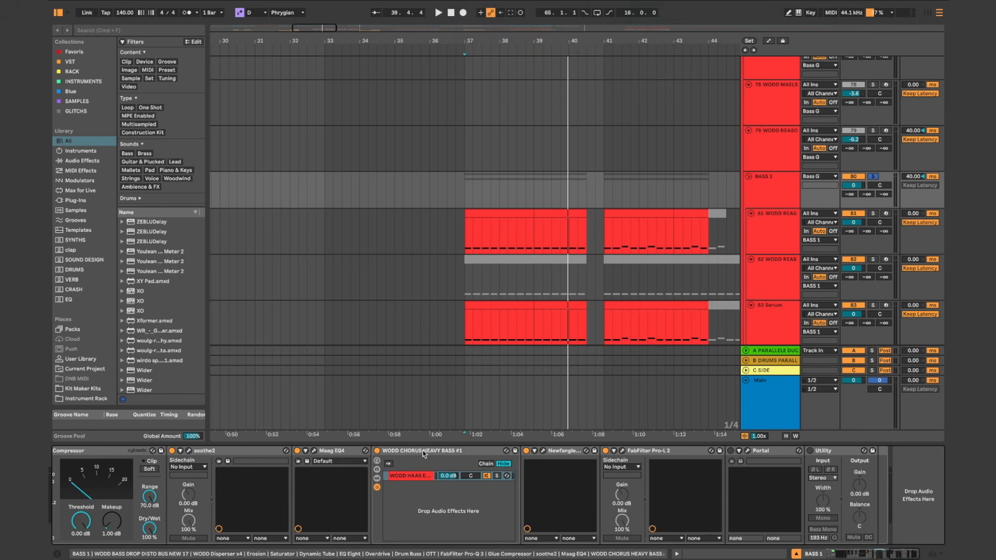
Step: Compare the BASS 1 playback with the WODD CHORUS HEAVY BASS #1 rack bypassed and active, leaving the rack on
{"action": "left_click", "coordinate": [413, 455]}
{"action": "left_click", "coordinate": [377, 451]}
{"action": "key", "text": "space"}
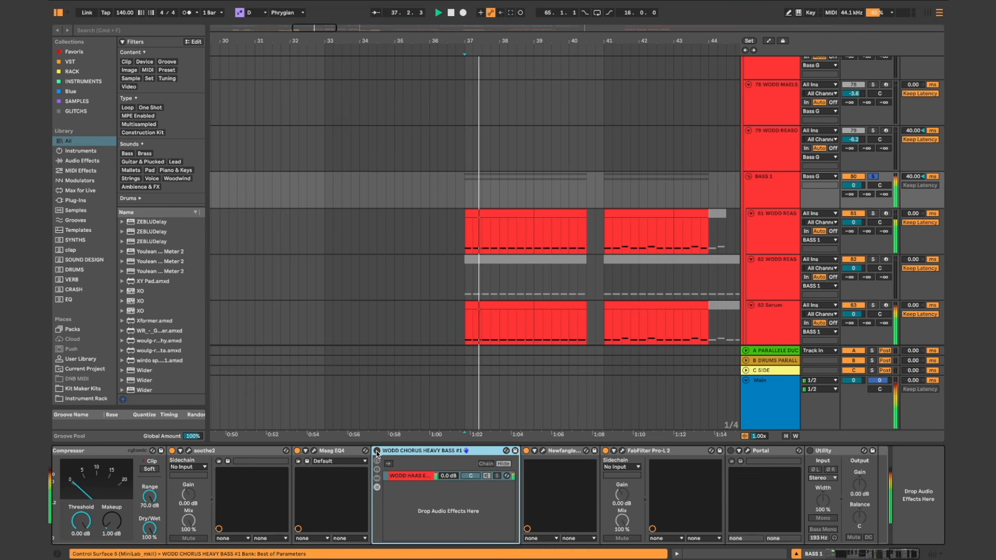
{"action": "left_click", "coordinate": [377, 451]}
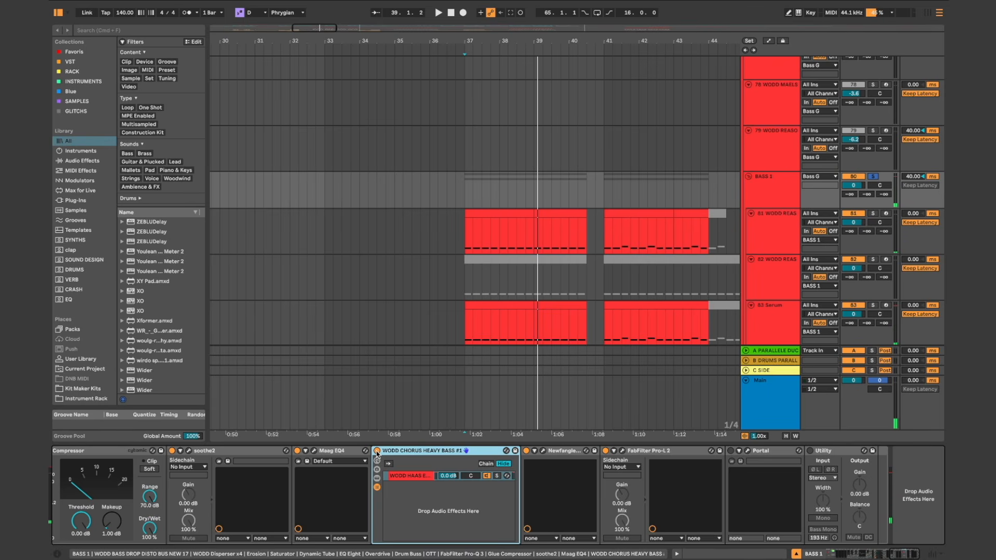
Step: Reveal the WODD HAAS EFFECT #10 rack, inspect its SUB and MID chains with their Multiband Dynamics, and hide the nested devices again
{"action": "left_click", "coordinate": [377, 478]}
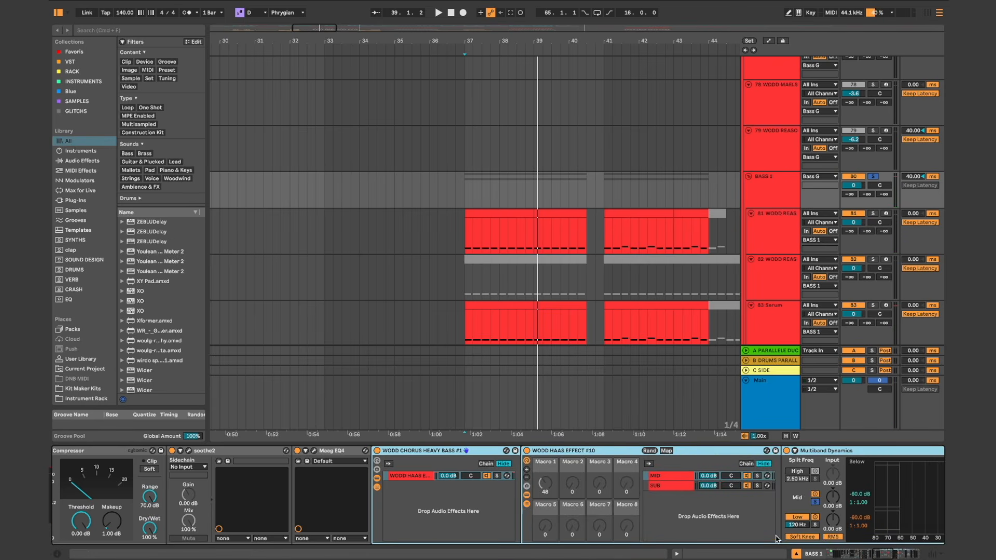
{"action": "scroll", "coordinate": [775, 538], "scroll_direction": "right", "scroll_amount": 5}
{"action": "left_click", "coordinate": [550, 489]}
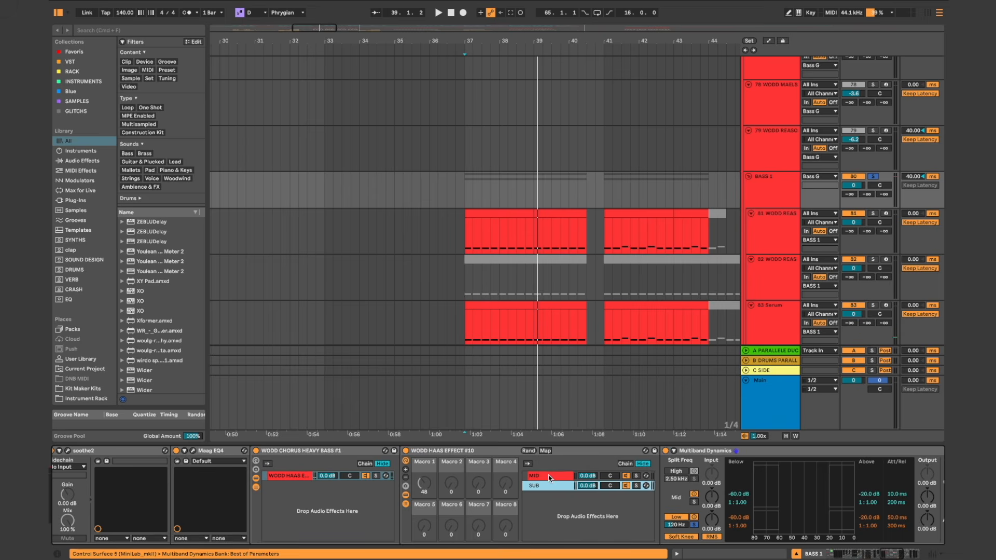
{"action": "left_click", "coordinate": [550, 478]}
{"action": "scroll", "coordinate": [363, 487], "scroll_direction": "left", "scroll_amount": 3}
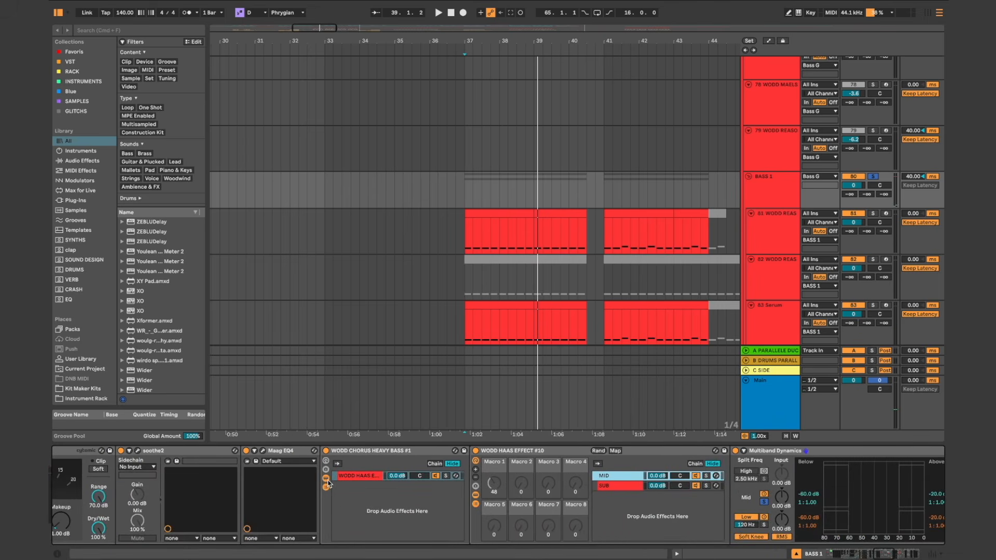
{"action": "left_click", "coordinate": [326, 480]}
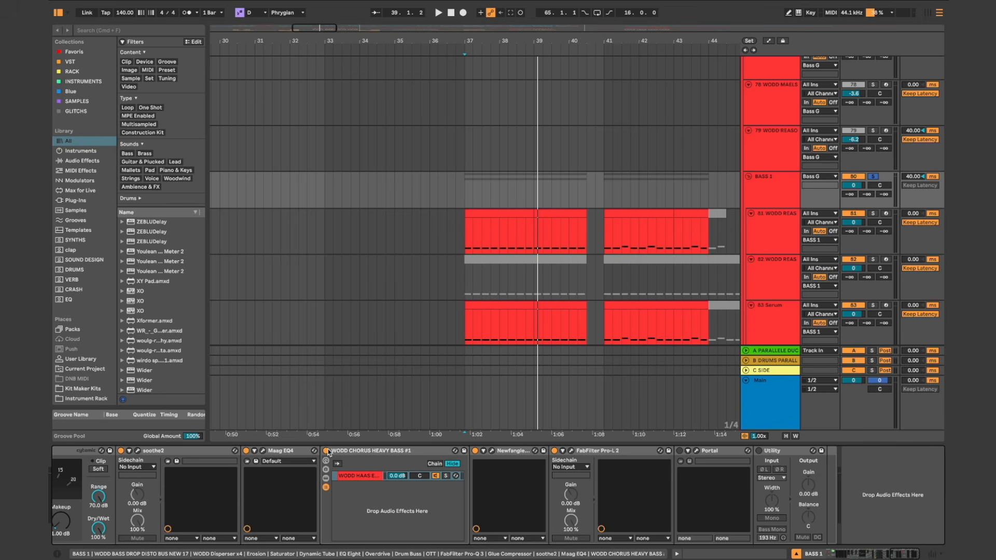
Step: Examine the Newfangled Saturate settings on BASS 1, play the bass from bar 37, and stop playback
{"action": "left_click", "coordinate": [493, 451]}
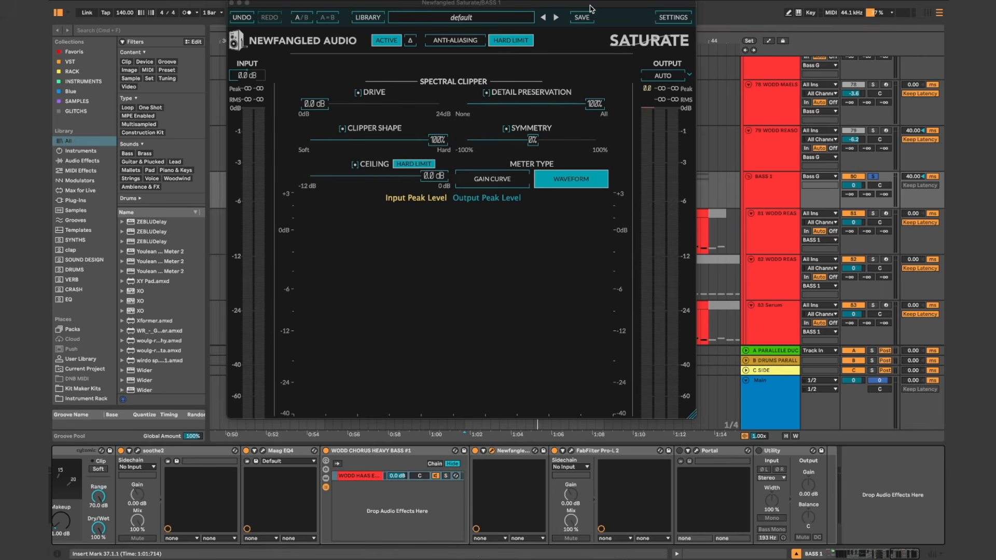
{"action": "left_click_drag", "start_coordinate": [590, 8], "coordinate": [652, 89]}
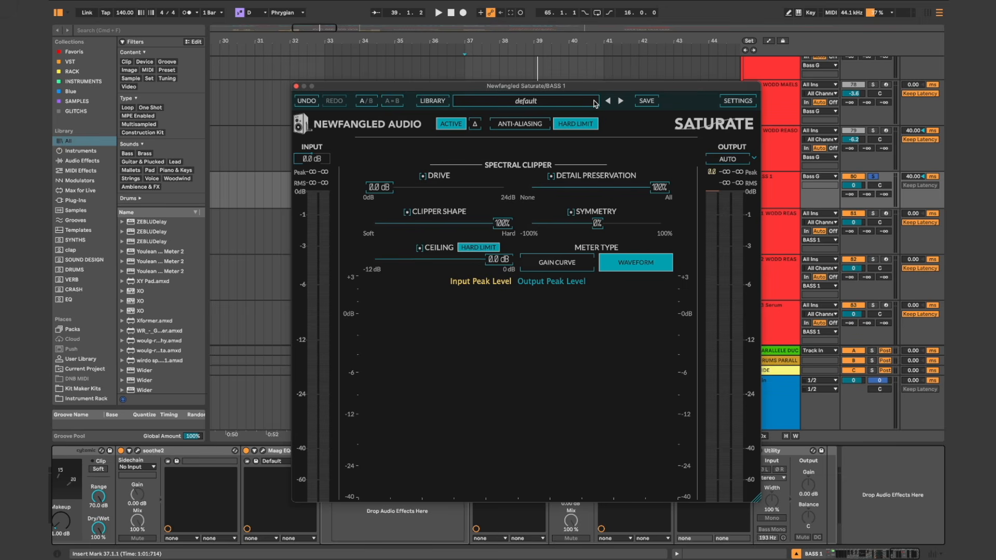
{"action": "left_click_drag", "start_coordinate": [586, 89], "coordinate": [534, 89]}
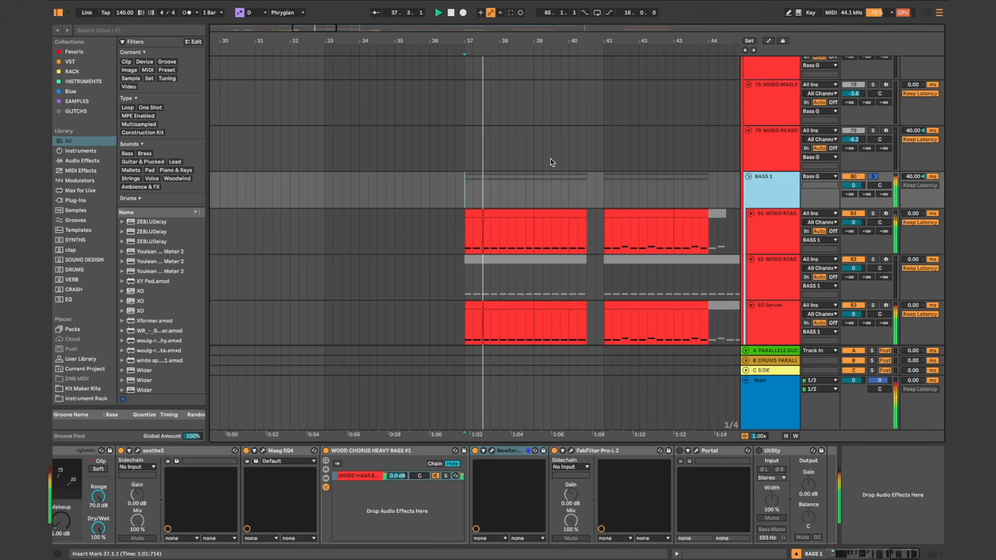
{"action": "key", "text": "space"}
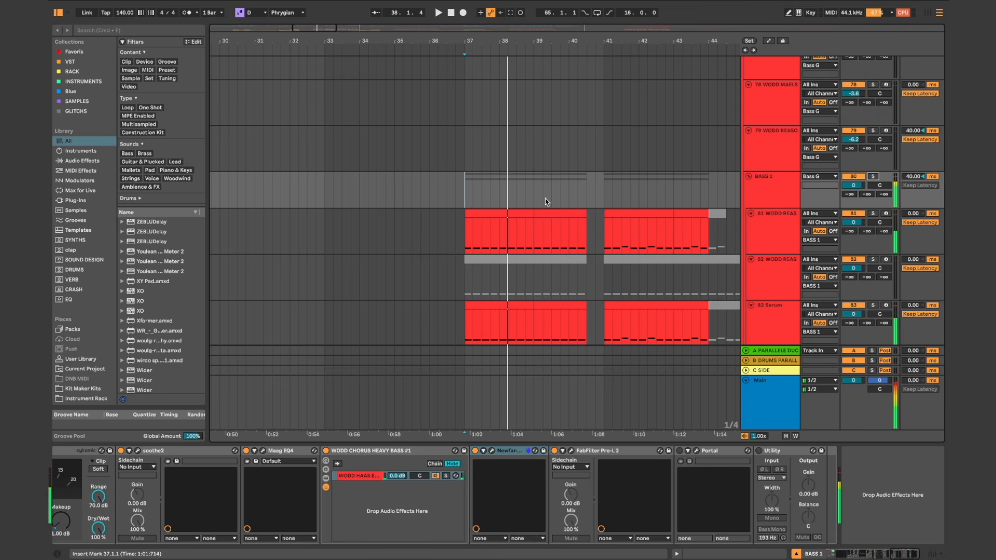
Step: Solo the GLITCH track and audition its clips starting around bars 40, 44 and 52
{"action": "scroll", "coordinate": [546, 198], "scroll_direction": "up", "scroll_amount": 10}
{"action": "scroll", "coordinate": [545, 198], "scroll_direction": "up", "scroll_amount": 5}
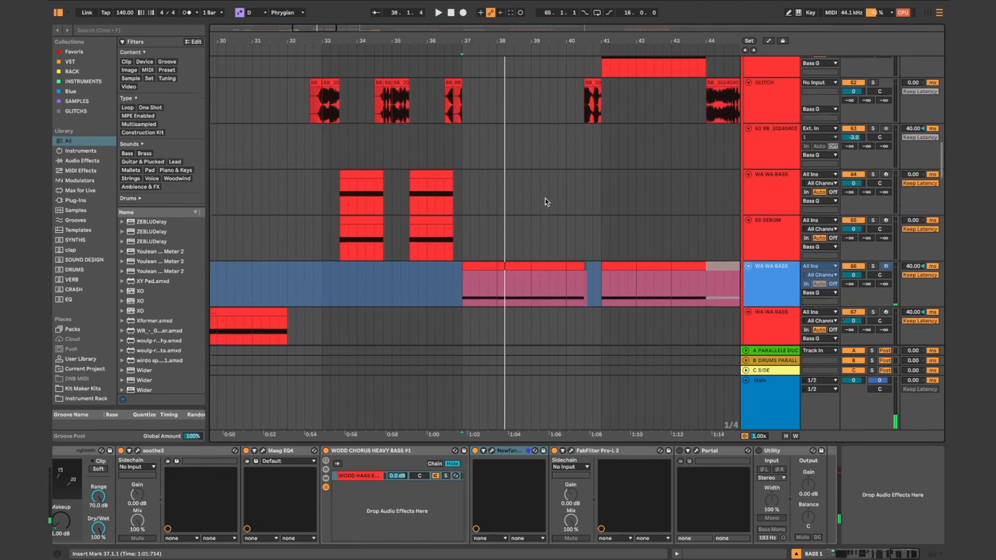
{"action": "scroll", "coordinate": [545, 198], "scroll_direction": "up", "scroll_amount": 3}
{"action": "scroll", "coordinate": [545, 198], "scroll_direction": "down", "scroll_amount": 2}
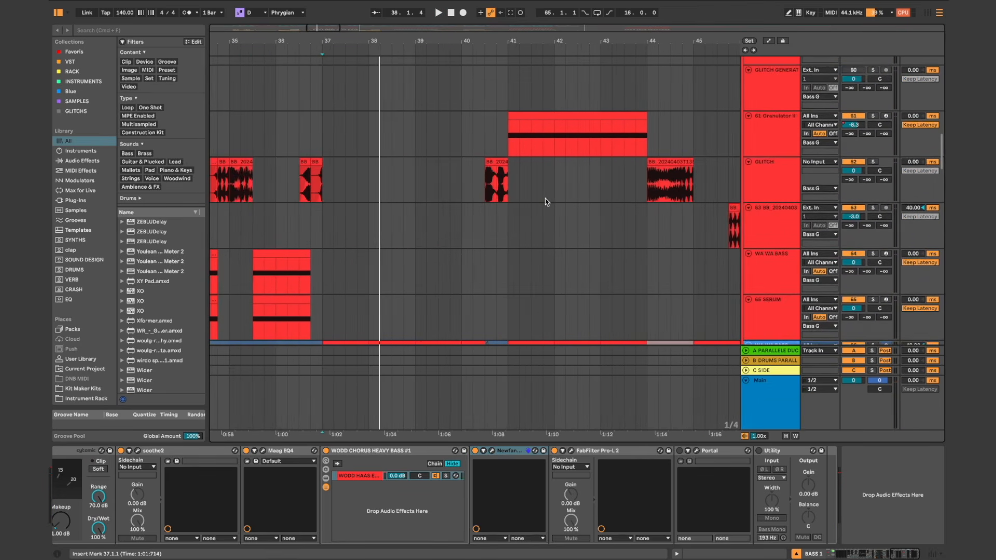
{"action": "left_click", "coordinate": [480, 180]}
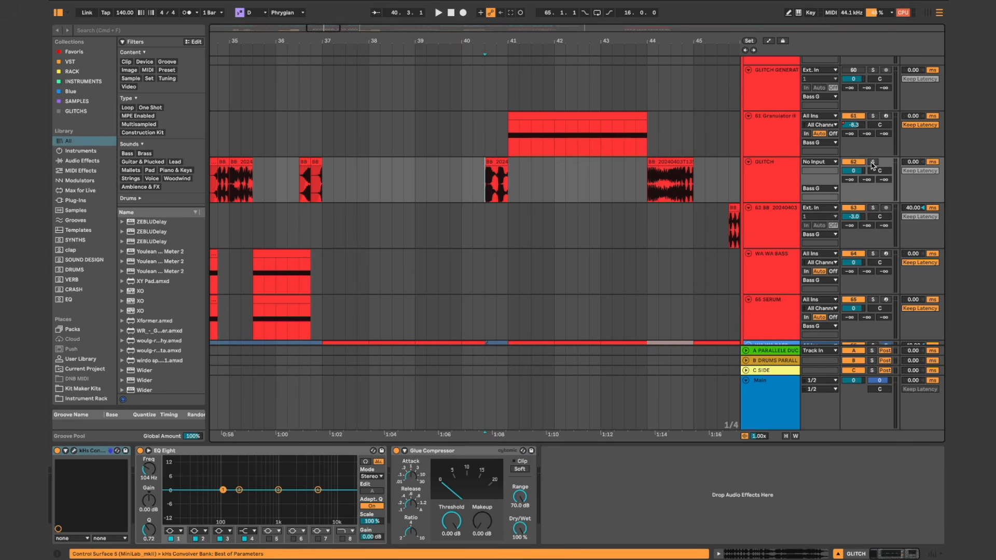
{"action": "key", "text": "space"}
{"action": "left_click", "coordinate": [648, 182]}
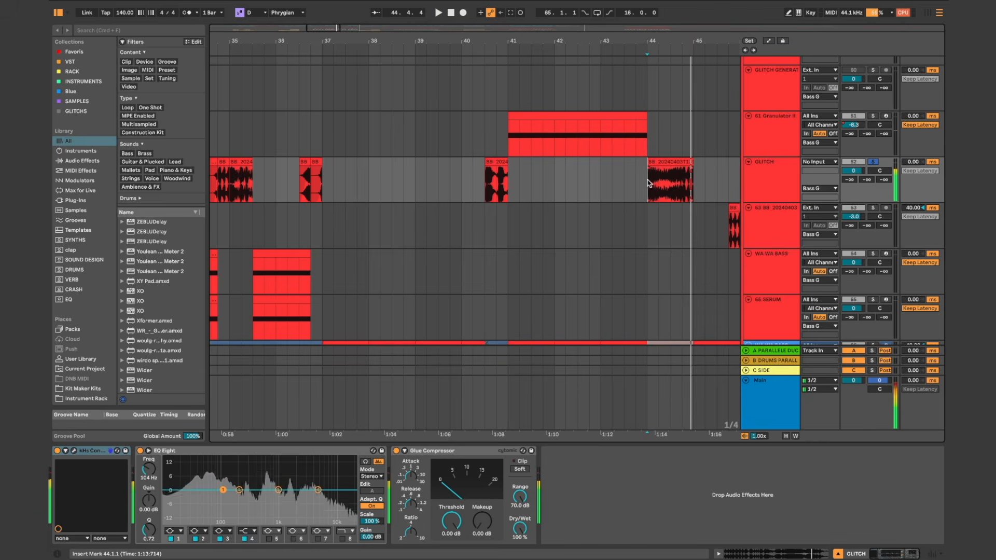
{"action": "scroll", "coordinate": [591, 188], "scroll_direction": "down", "scroll_amount": 2}
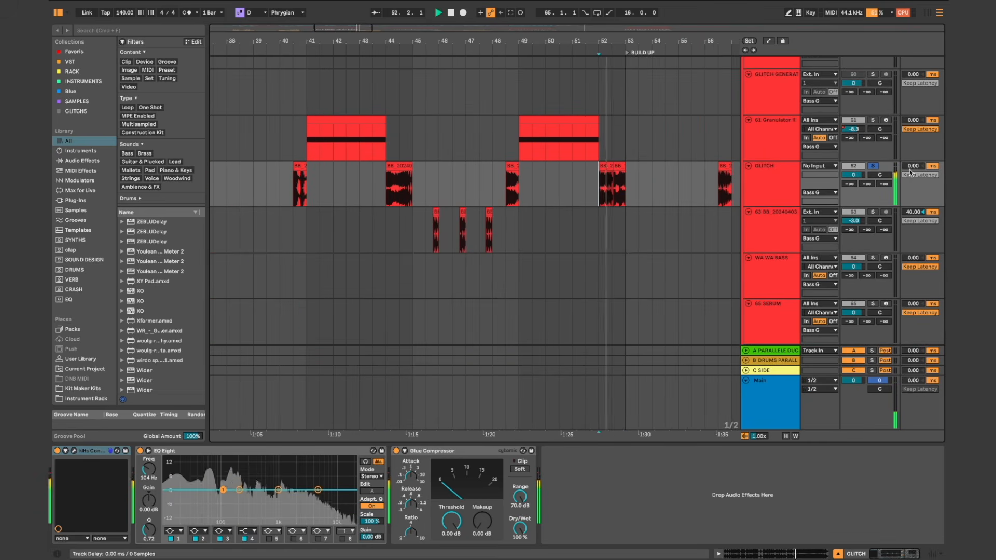
{"action": "scroll", "coordinate": [686, 177], "scroll_direction": "down", "scroll_amount": 2}
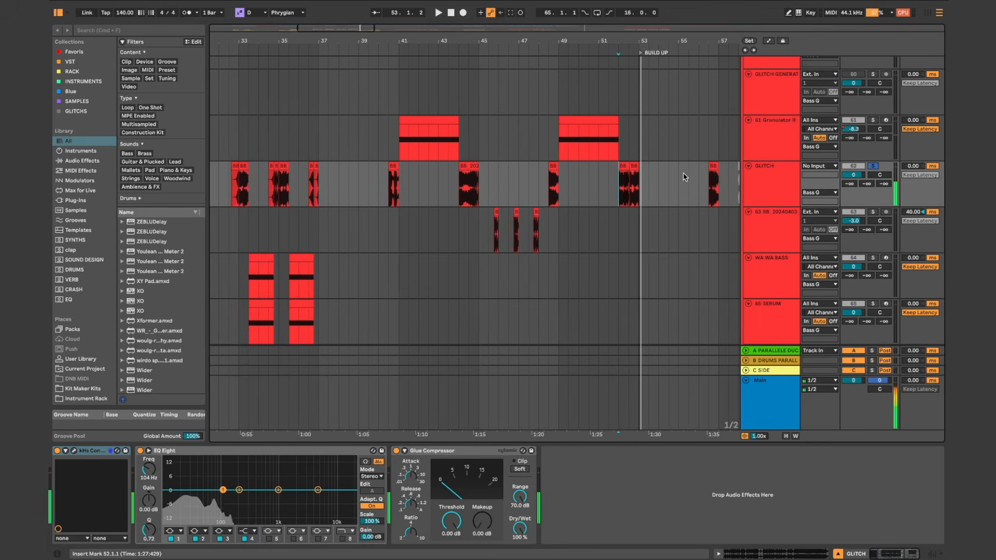
Step: Look along the GLITCH tracks through the arrangement to the source recordings placed past the FIN marker
{"action": "scroll", "coordinate": [685, 177], "scroll_direction": "down", "scroll_amount": 2}
{"action": "scroll", "coordinate": [685, 177], "scroll_direction": "left", "scroll_amount": 2}
{"action": "scroll", "coordinate": [685, 177], "scroll_direction": "right", "scroll_amount": 9}
{"action": "scroll", "coordinate": [685, 177], "scroll_direction": "down", "scroll_amount": 2}
{"action": "scroll", "coordinate": [684, 177], "scroll_direction": "up", "scroll_amount": 3}
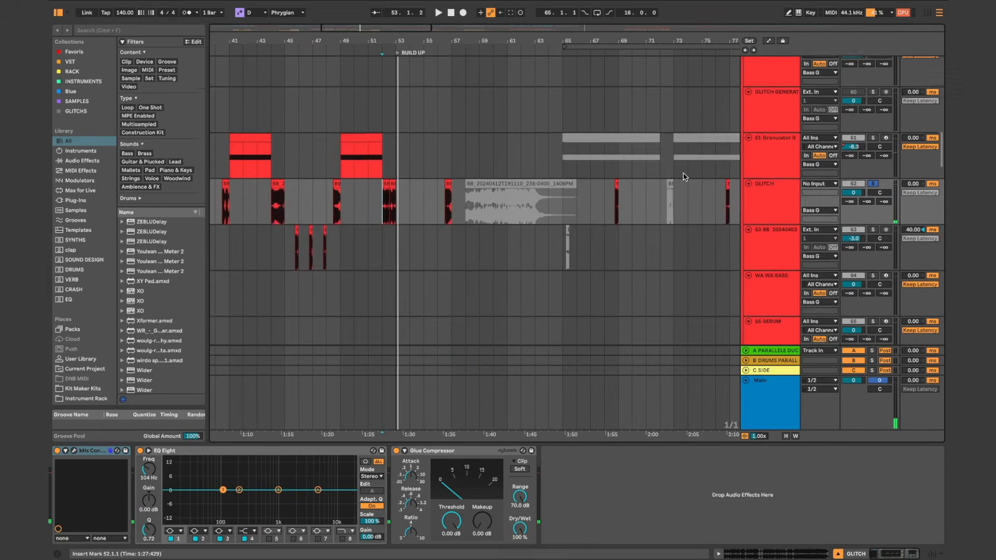
{"action": "scroll", "coordinate": [317, 199], "scroll_direction": "left", "scroll_amount": 4}
{"action": "scroll", "coordinate": [316, 199], "scroll_direction": "down", "scroll_amount": 2}
{"action": "scroll", "coordinate": [425, 278], "scroll_direction": "down", "scroll_amount": 4}
{"action": "scroll", "coordinate": [425, 278], "scroll_direction": "left", "scroll_amount": 1}
{"action": "scroll", "coordinate": [421, 278], "scroll_direction": "up", "scroll_amount": 2}
{"action": "scroll", "coordinate": [420, 277], "scroll_direction": "up", "scroll_amount": 2}
{"action": "scroll", "coordinate": [420, 278], "scroll_direction": "up", "scroll_amount": 5}
{"action": "scroll", "coordinate": [419, 278], "scroll_direction": "down", "scroll_amount": 3}
{"action": "scroll", "coordinate": [419, 278], "scroll_direction": "right", "scroll_amount": 10}
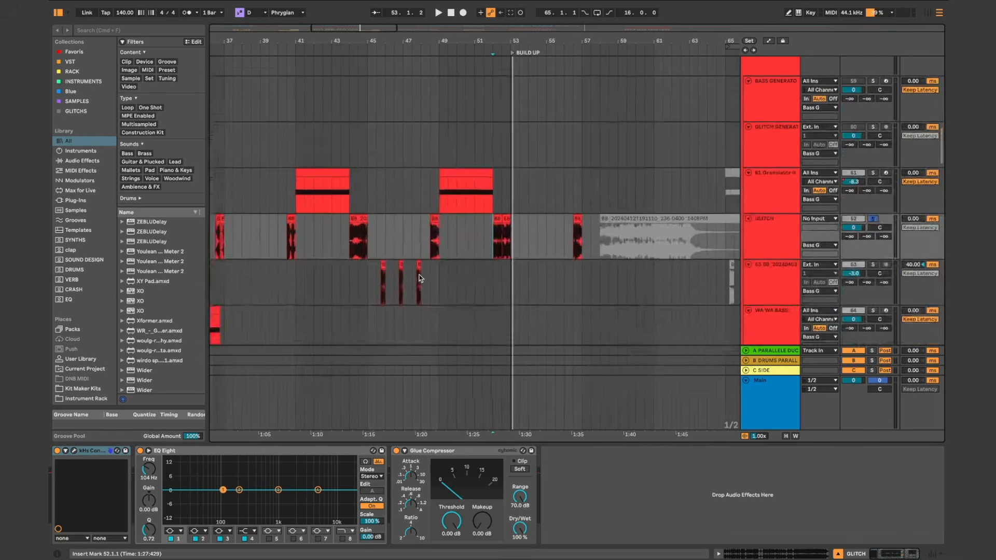
{"action": "scroll", "coordinate": [419, 278], "scroll_direction": "left", "scroll_amount": 2}
{"action": "scroll", "coordinate": [419, 278], "scroll_direction": "down", "scroll_amount": 3}
{"action": "scroll", "coordinate": [419, 278], "scroll_direction": "down", "scroll_amount": 1}
{"action": "scroll", "coordinate": [419, 278], "scroll_direction": "right", "scroll_amount": 15}
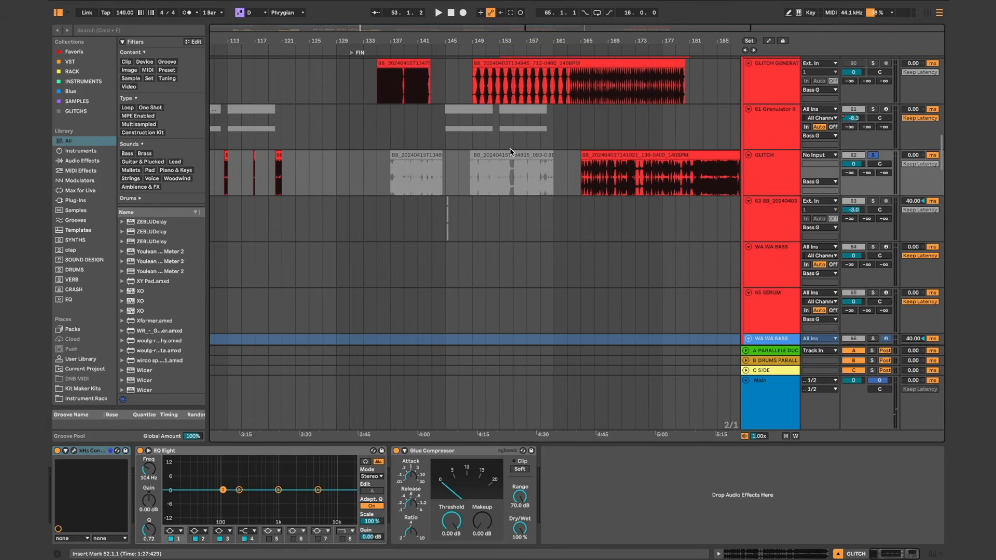
Step: Activate the muted GLITCH recording at bar 137 and play its beginning
{"action": "left_click", "coordinate": [431, 154]}
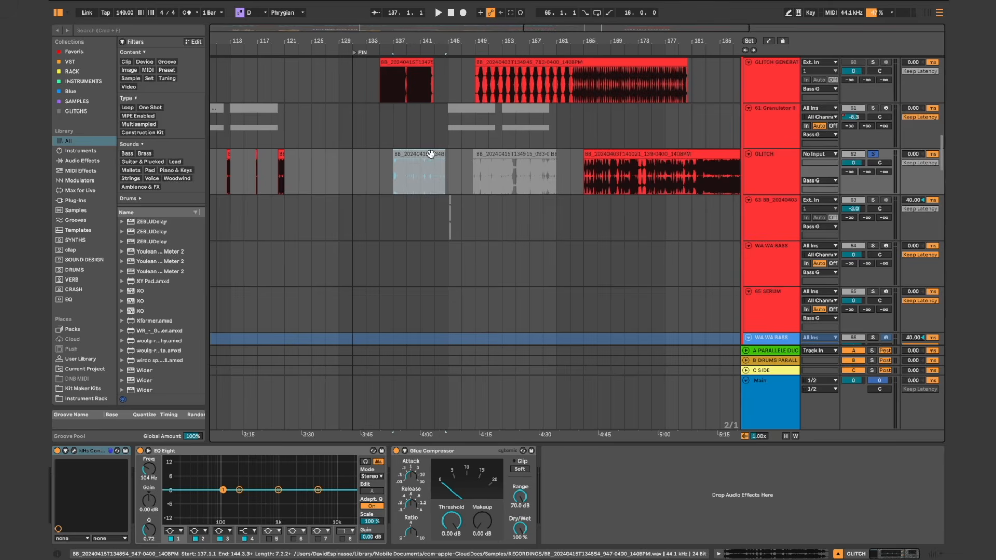
{"action": "key", "text": "space"}
{"action": "scroll", "coordinate": [397, 182], "scroll_direction": "up", "scroll_amount": 3}
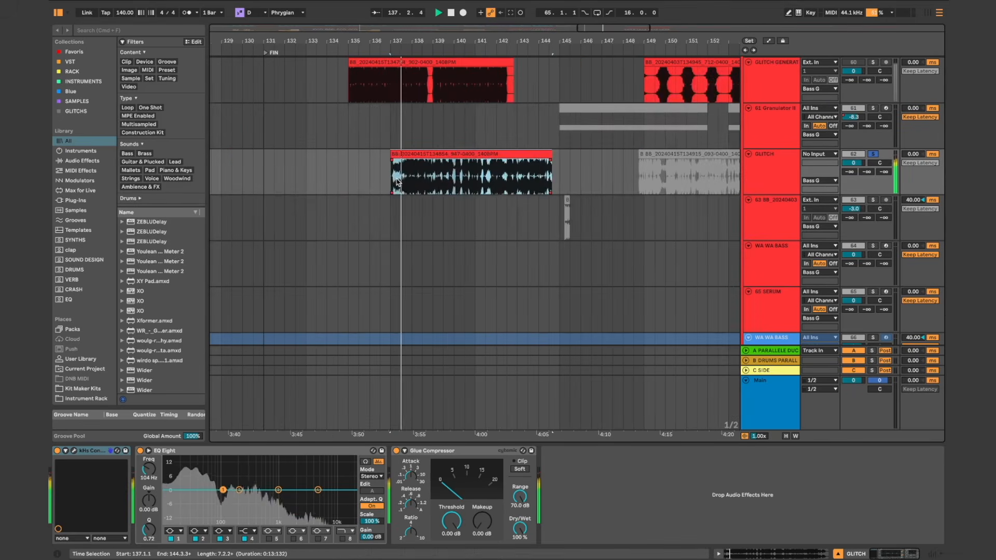
{"action": "key", "text": "space"}
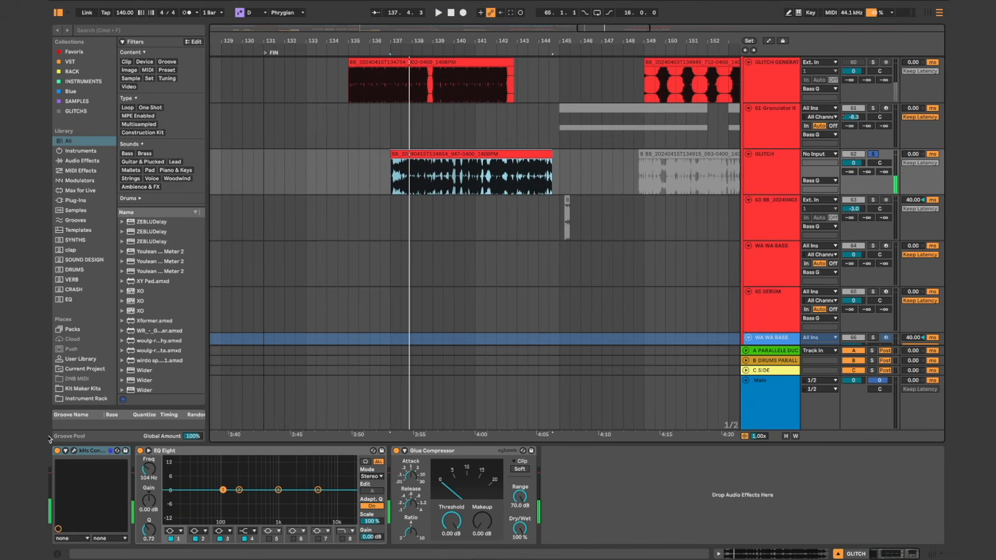
Step: Switch off the kHs Convolver on the GLITCH track, play from bar 136, and select the track
{"action": "left_click", "coordinate": [61, 451]}
{"action": "left_click", "coordinate": [380, 179]}
{"action": "key", "text": "space"}
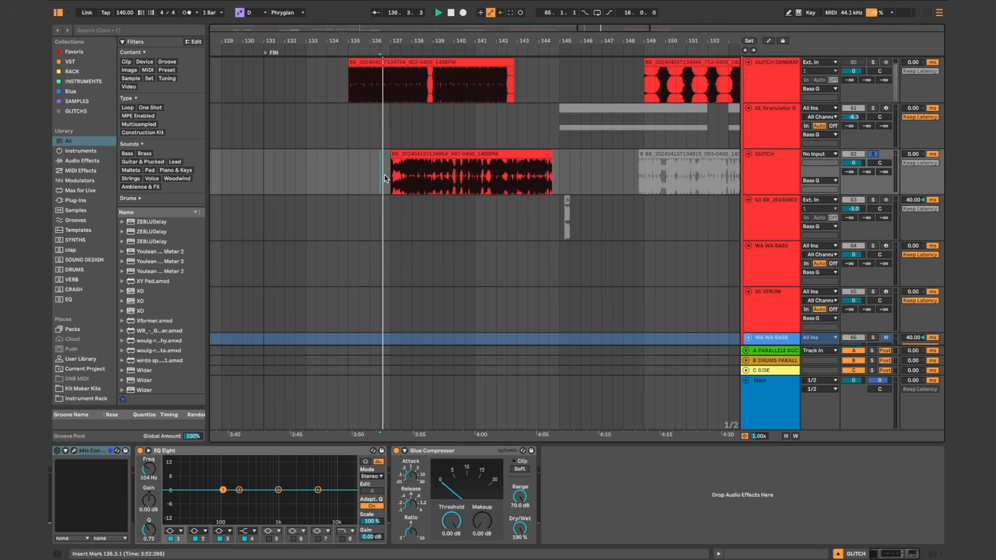
{"action": "key", "text": "space"}
{"action": "left_click", "coordinate": [782, 174]}
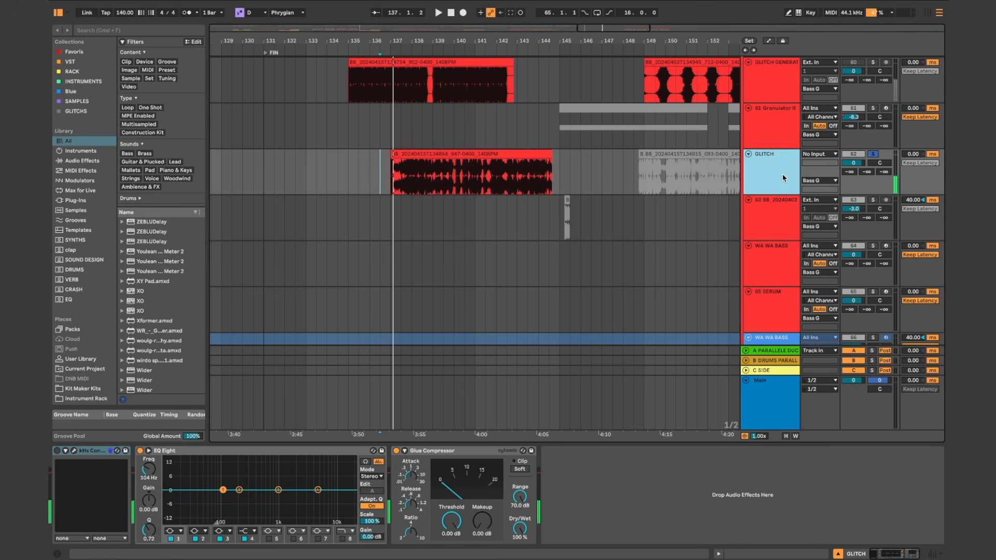
Step: Move the GLITCH recording from bar 137 to bar 122, ahead of the FIN marker, and audition it there
{"action": "left_click", "coordinate": [507, 152]}
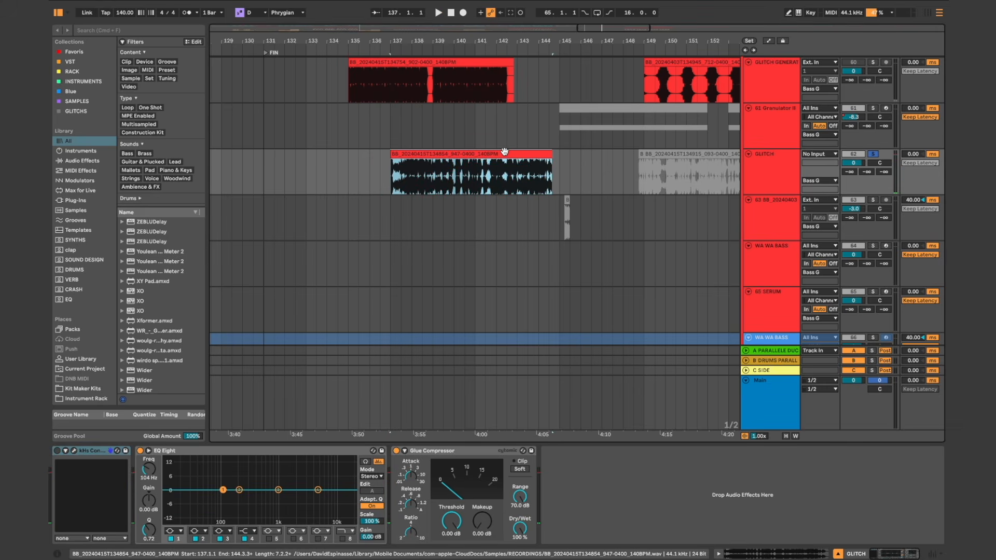
{"action": "scroll", "coordinate": [504, 151], "scroll_direction": "down", "scroll_amount": 3}
{"action": "scroll", "coordinate": [505, 151], "scroll_direction": "left", "scroll_amount": 5}
{"action": "left_click_drag", "start_coordinate": [638, 151], "coordinate": [436, 157]}
{"action": "key", "text": "space"}
{"action": "scroll", "coordinate": [564, 172], "scroll_direction": "up", "scroll_amount": 3}
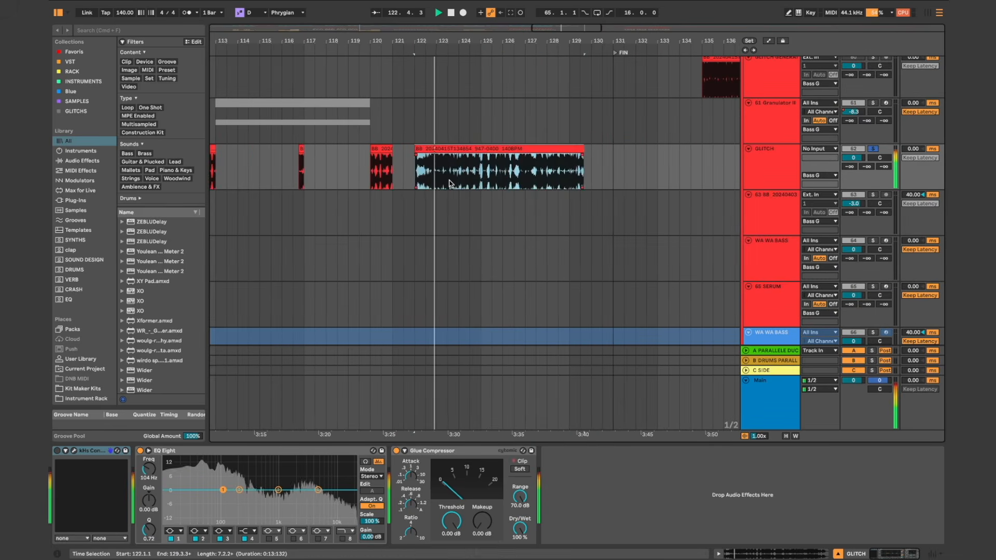
{"action": "scroll", "coordinate": [449, 184], "scroll_direction": "up", "scroll_amount": 3}
{"action": "key", "text": "space"}
{"action": "scroll", "coordinate": [502, 178], "scroll_direction": "down", "scroll_amount": 2}
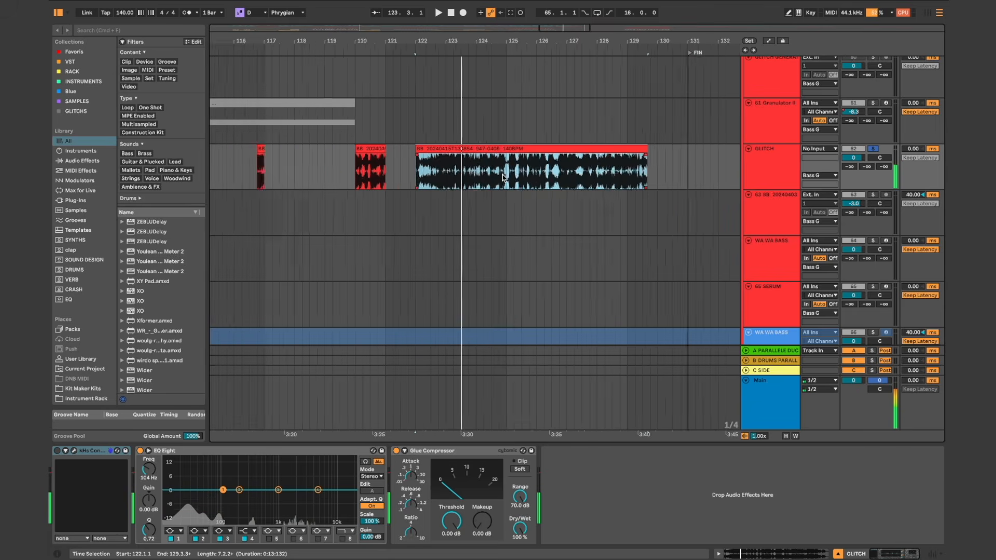
{"action": "scroll", "coordinate": [503, 178], "scroll_direction": "down", "scroll_amount": 2}
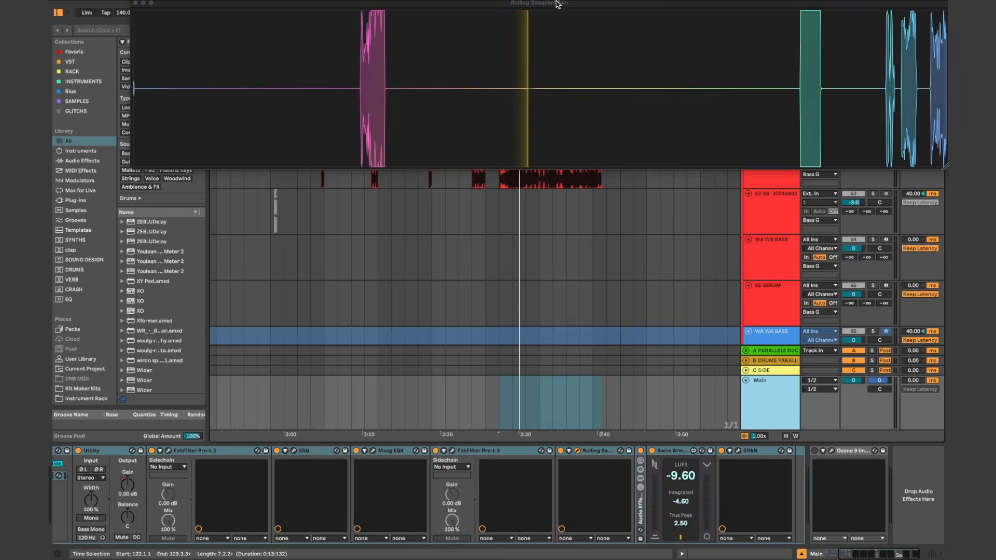
Step: Place the Rolling Sampler window over the middle of the arrangement and play the GLITCH clip from bar 122 to capture it
{"action": "left_click_drag", "start_coordinate": [524, 10], "coordinate": [515, 203]}
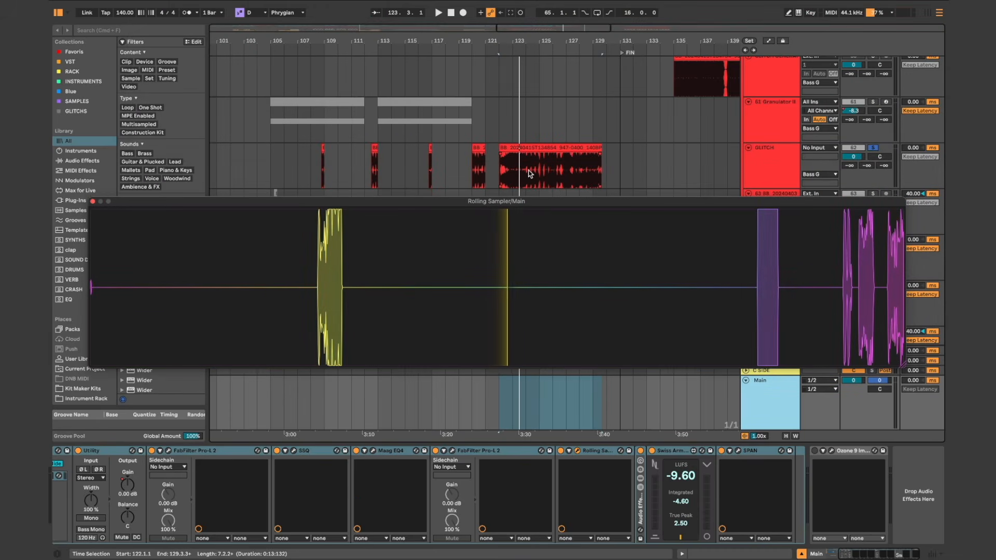
{"action": "scroll", "coordinate": [529, 173], "scroll_direction": "left", "scroll_amount": 3}
{"action": "scroll", "coordinate": [529, 174], "scroll_direction": "down", "scroll_amount": 1}
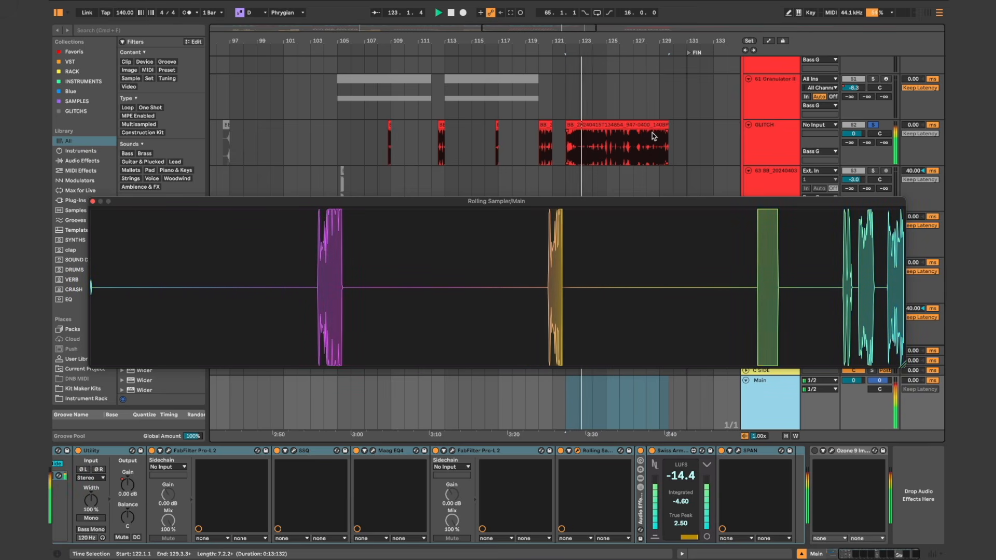
{"action": "scroll", "coordinate": [654, 136], "scroll_direction": "right", "scroll_amount": 3}
{"action": "scroll", "coordinate": [654, 136], "scroll_direction": "up", "scroll_amount": 1}
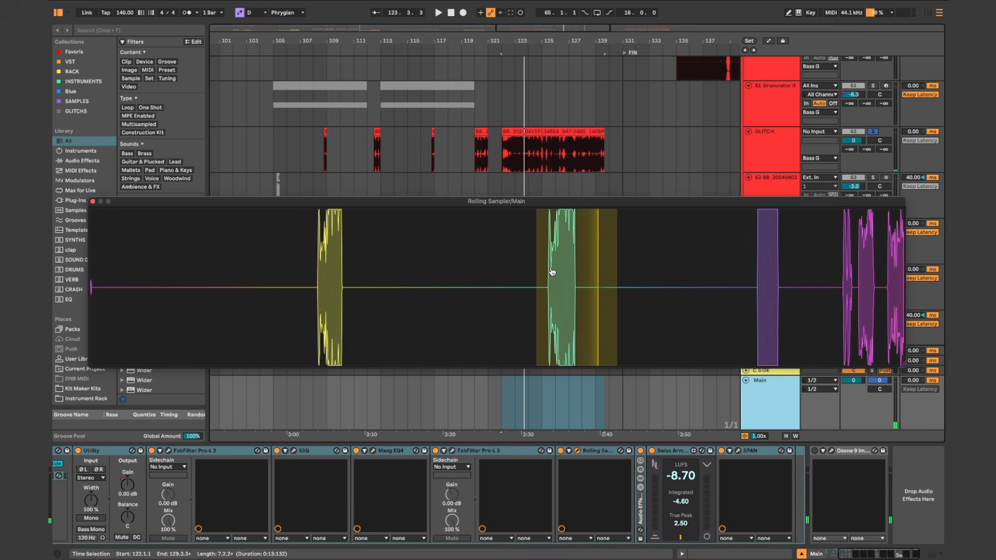
Step: Place the captured audio from Rolling Sampler on the GLITCH track at bar 133 and select the new clip
{"action": "left_click_drag", "start_coordinate": [591, 203], "coordinate": [652, 144]}
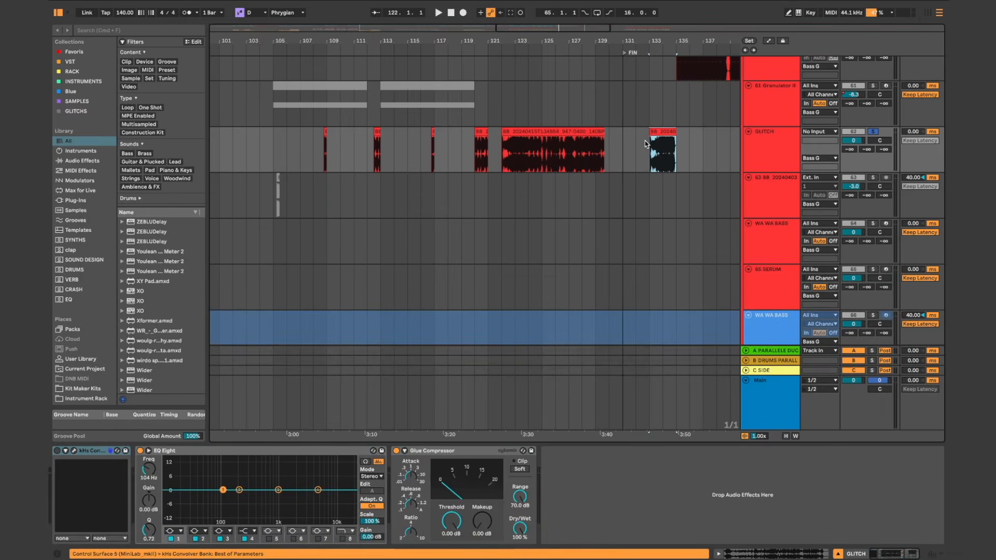
{"action": "scroll", "coordinate": [630, 148], "scroll_direction": "up", "scroll_amount": 5}
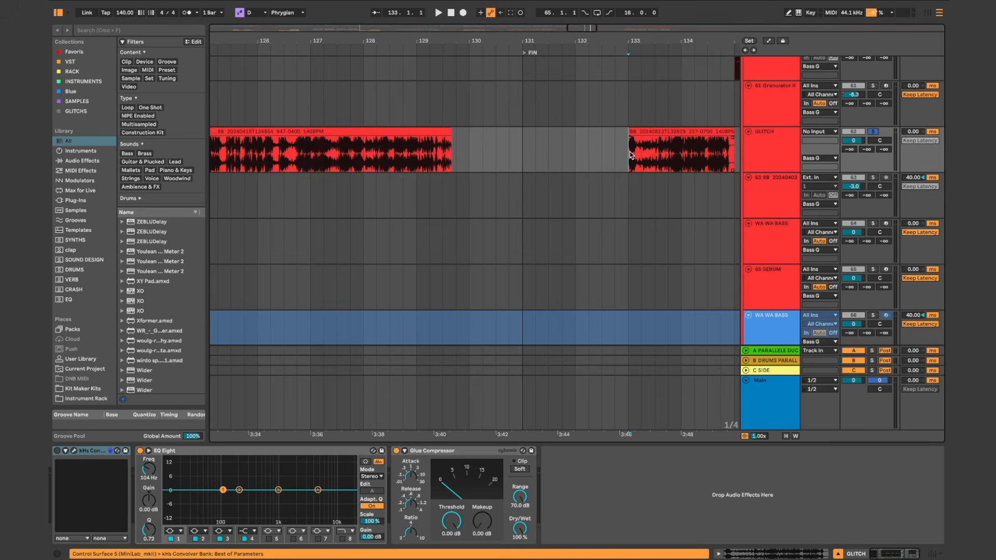
{"action": "scroll", "coordinate": [630, 151], "scroll_direction": "down", "scroll_amount": 5}
{"action": "left_click", "coordinate": [549, 139]}
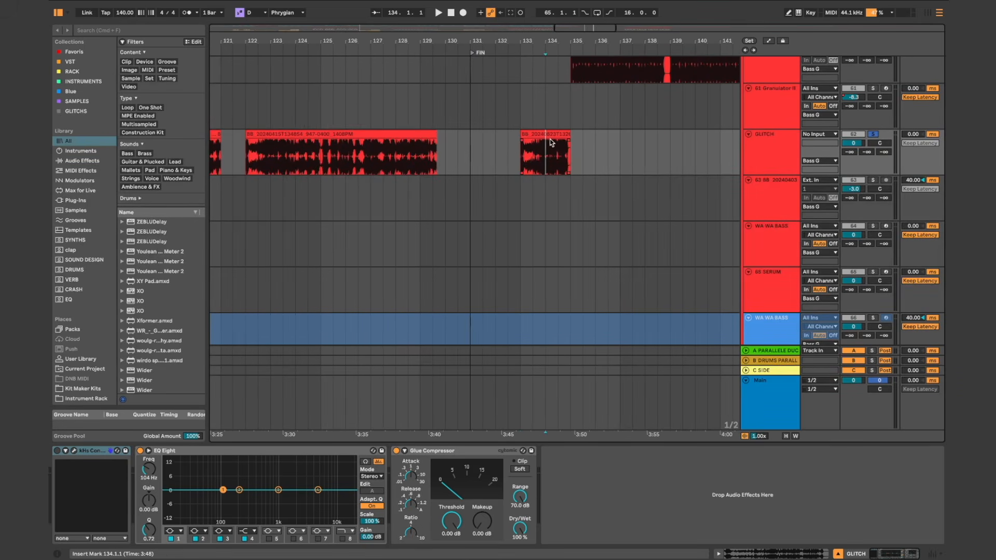
{"action": "left_click", "coordinate": [539, 133]}
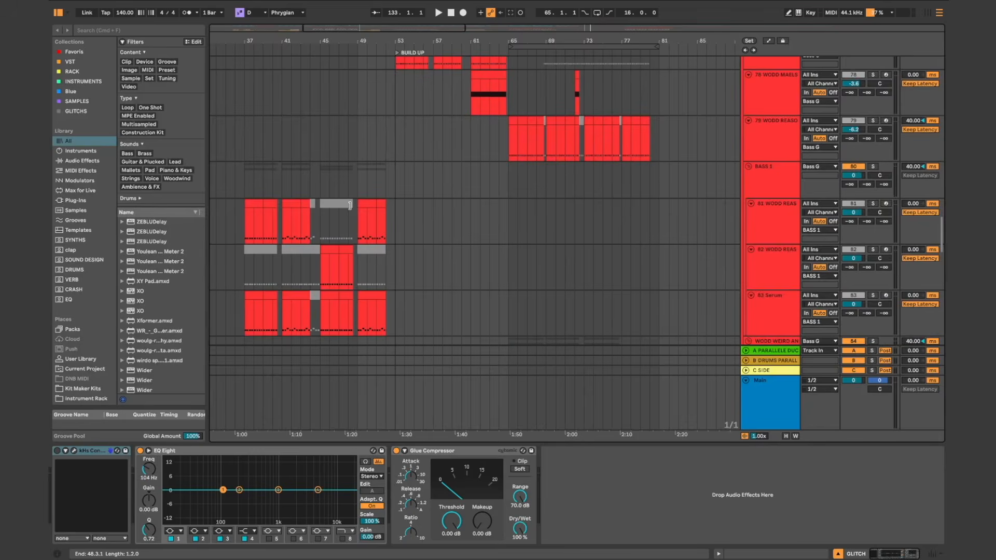
Step: Play the arrangement from bar 37, solo the WA WA BASS track 66, and review its clips and device chain
{"action": "scroll", "coordinate": [349, 180], "scroll_direction": "left", "scroll_amount": 3}
{"action": "left_click", "coordinate": [349, 180]}
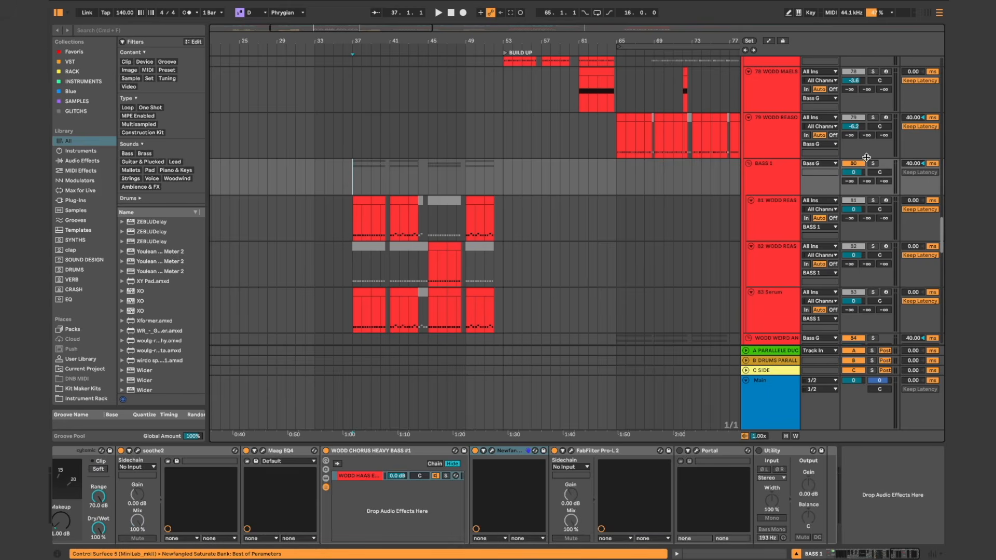
{"action": "key", "text": "space"}
{"action": "scroll", "coordinate": [370, 181], "scroll_direction": "up", "scroll_amount": 12}
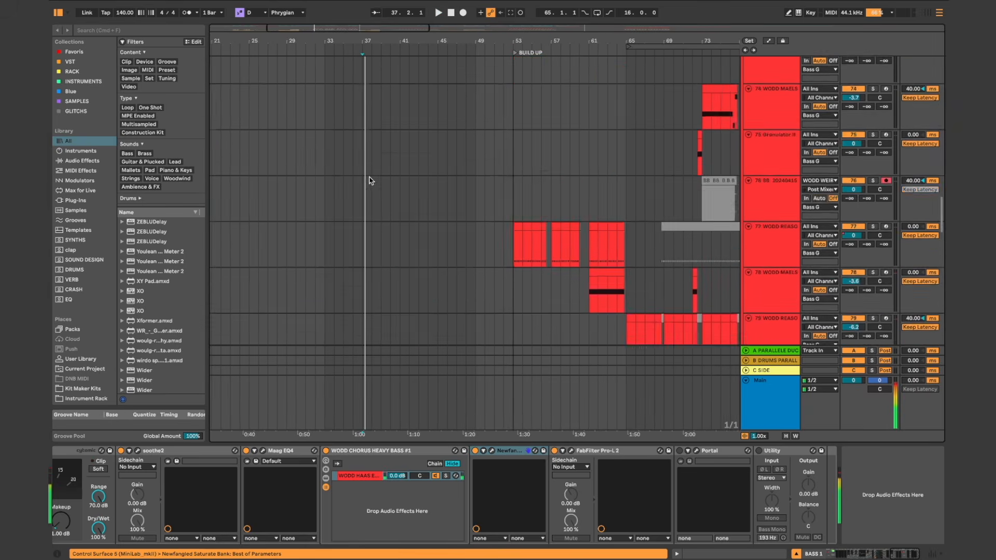
{"action": "scroll", "coordinate": [369, 180], "scroll_direction": "up", "scroll_amount": 3}
{"action": "scroll", "coordinate": [370, 181], "scroll_direction": "up", "scroll_amount": 1}
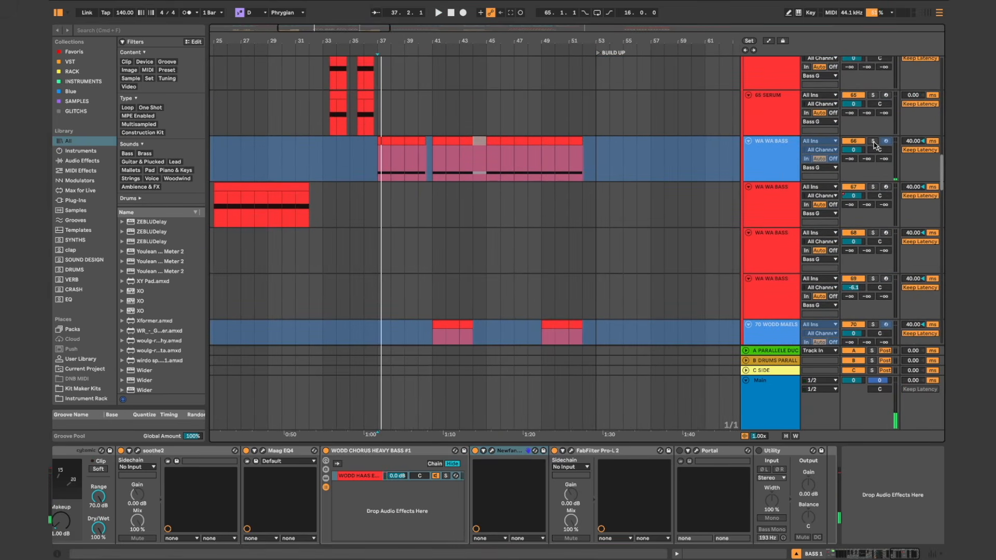
{"action": "scroll", "coordinate": [399, 156], "scroll_direction": "up", "scroll_amount": 3}
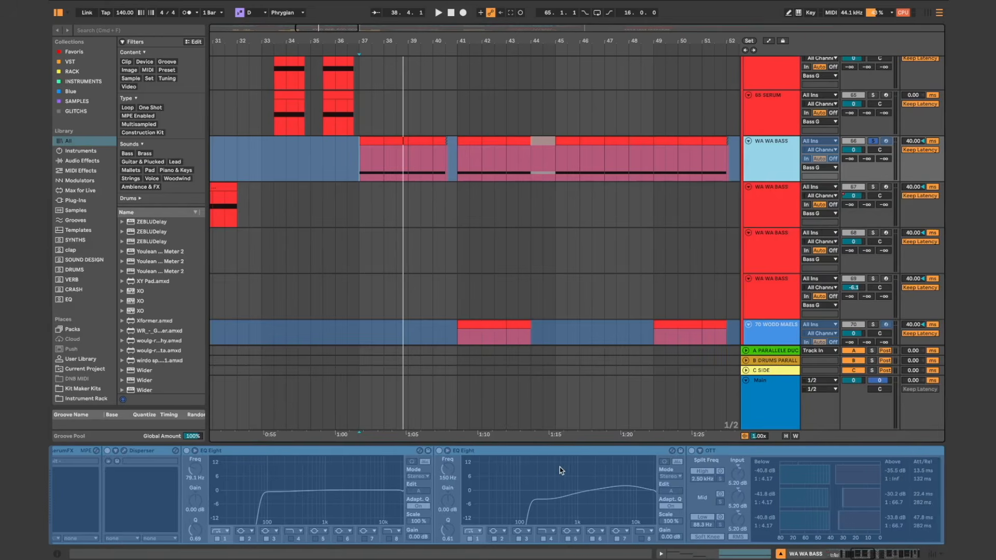
{"action": "scroll", "coordinate": [558, 469], "scroll_direction": "right", "scroll_amount": 5}
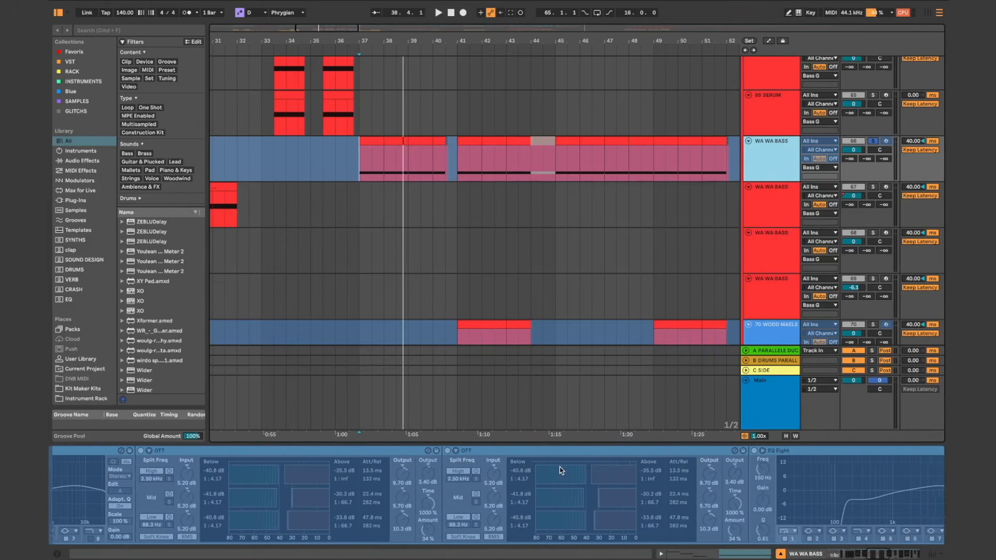
{"action": "scroll", "coordinate": [473, 193], "scroll_direction": "up", "scroll_amount": 4}
{"action": "scroll", "coordinate": [473, 194], "scroll_direction": "left", "scroll_amount": 2}
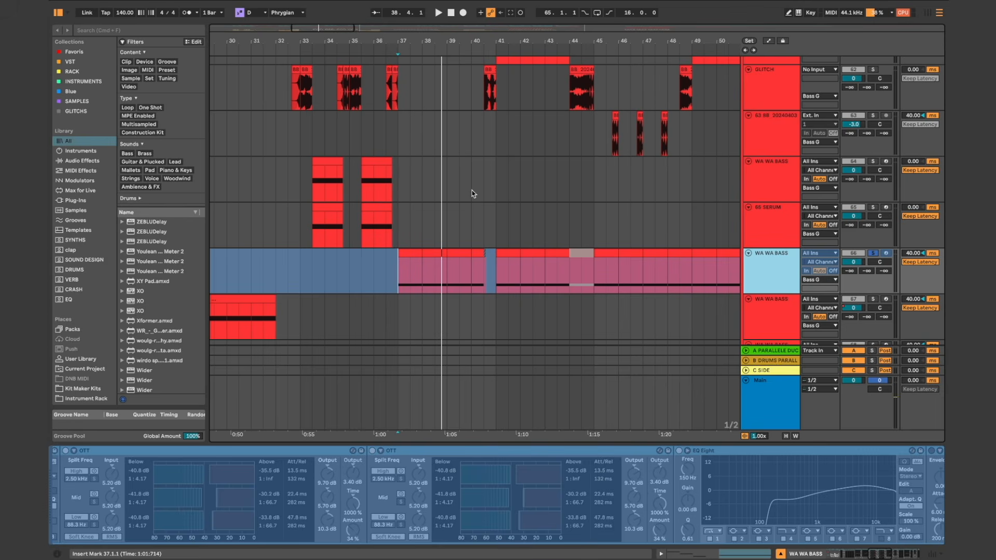
{"action": "scroll", "coordinate": [473, 194], "scroll_direction": "down", "scroll_amount": 8}
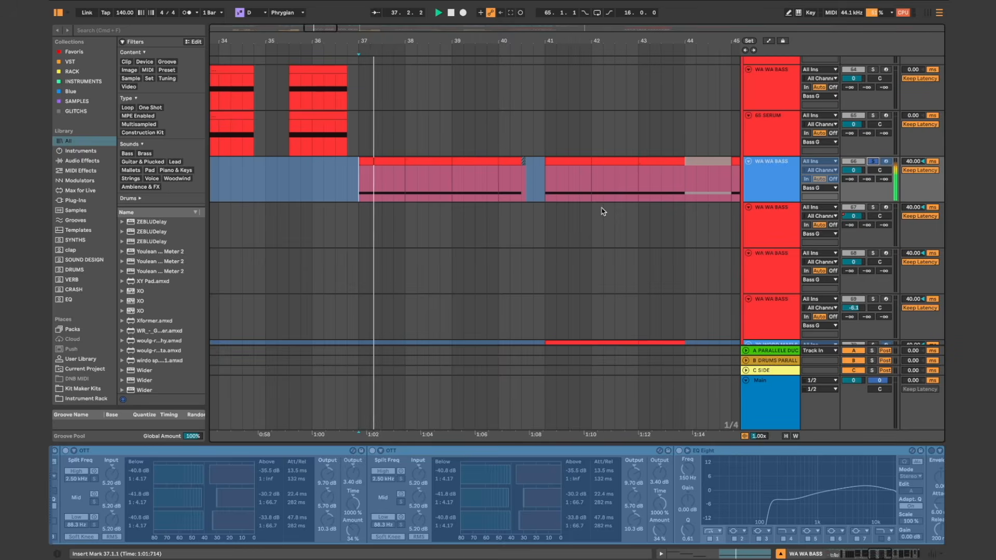
Step: Solo the BASS 1 group and play its riddim layers from bar 37
{"action": "scroll", "coordinate": [601, 211], "scroll_direction": "up", "scroll_amount": 5}
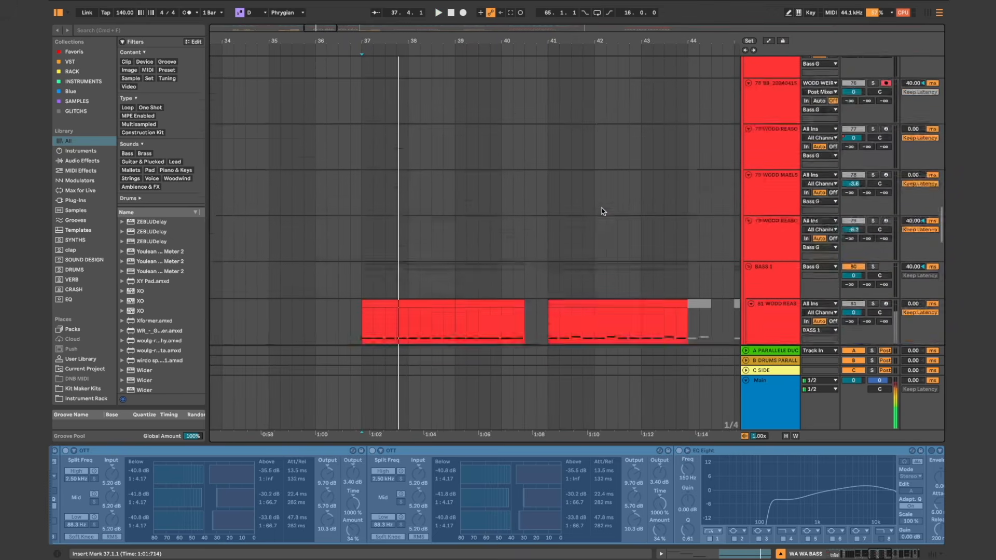
{"action": "scroll", "coordinate": [628, 218], "scroll_direction": "down", "scroll_amount": 2}
{"action": "scroll", "coordinate": [628, 218], "scroll_direction": "left", "scroll_amount": 1}
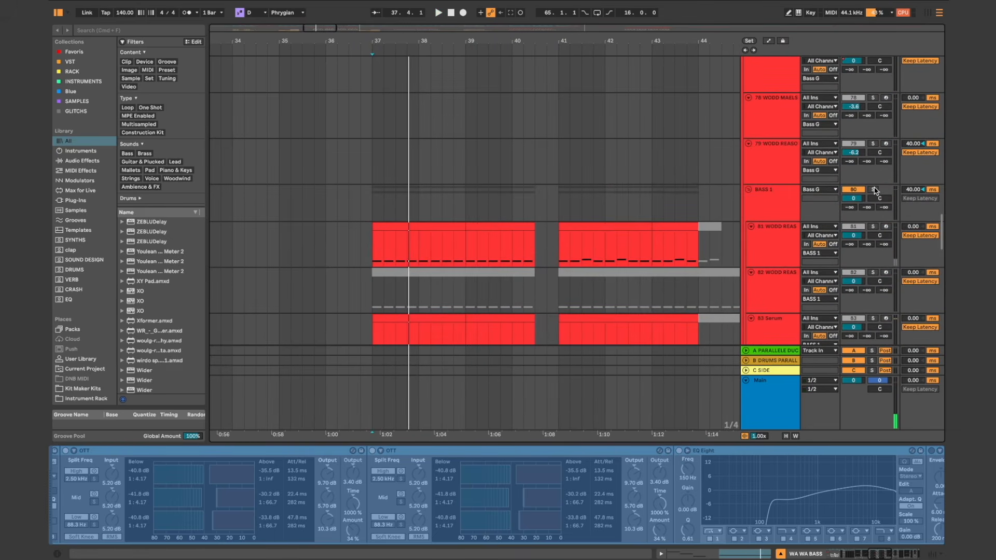
{"action": "key", "text": "space"}
{"action": "left_click", "coordinate": [873, 190]}
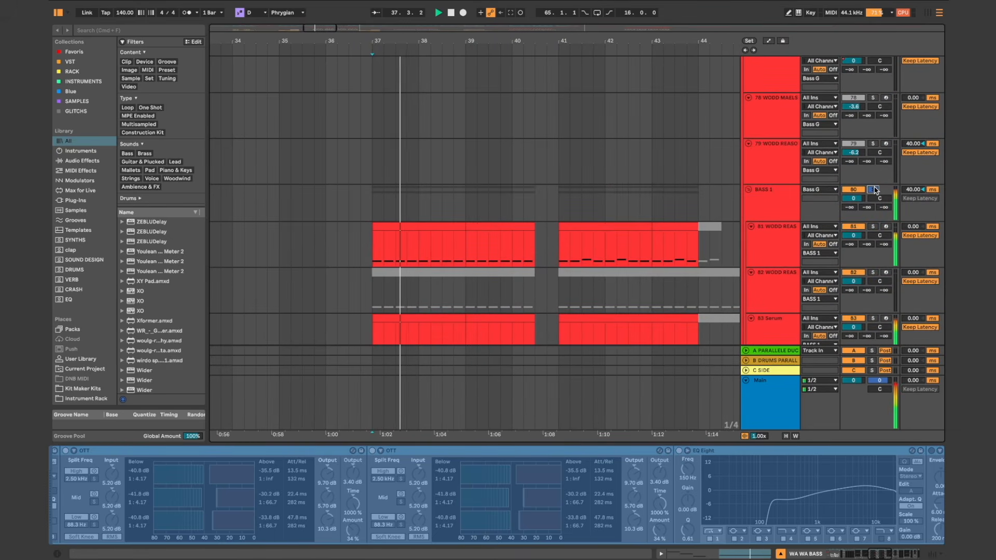
{"action": "scroll", "coordinate": [562, 160], "scroll_direction": "up", "scroll_amount": 10}
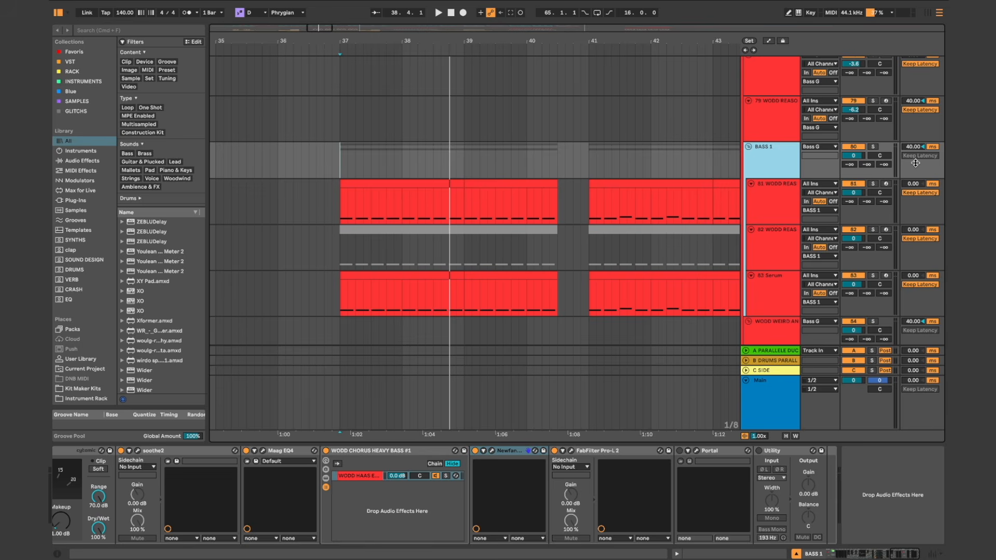
Step: Compare the track delay settings of the 79 WODD REASO track and the BASS 1 group
{"action": "left_click", "coordinate": [778, 109]}
{"action": "scroll", "coordinate": [925, 108], "scroll_direction": "up", "scroll_amount": 5}
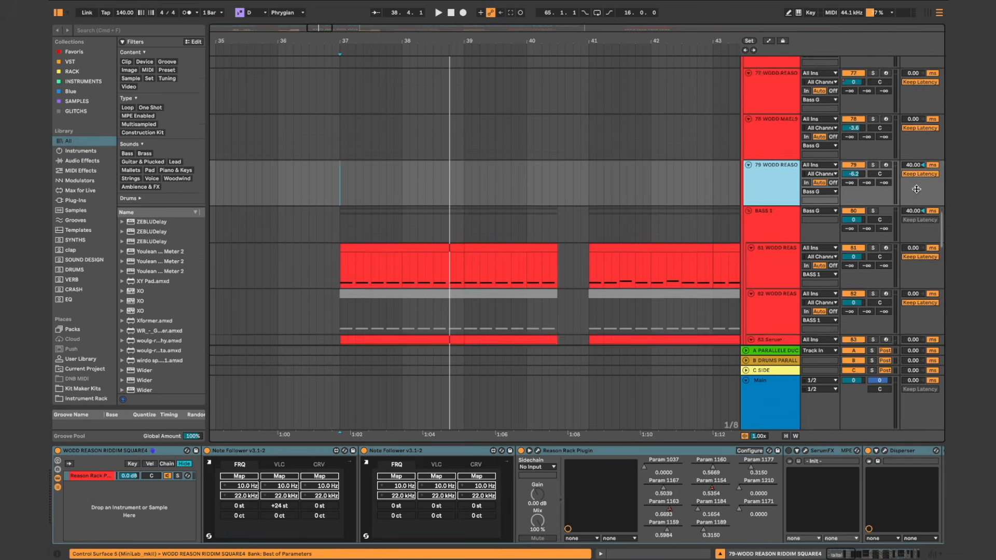
{"action": "scroll", "coordinate": [916, 189], "scroll_direction": "down", "scroll_amount": 3}
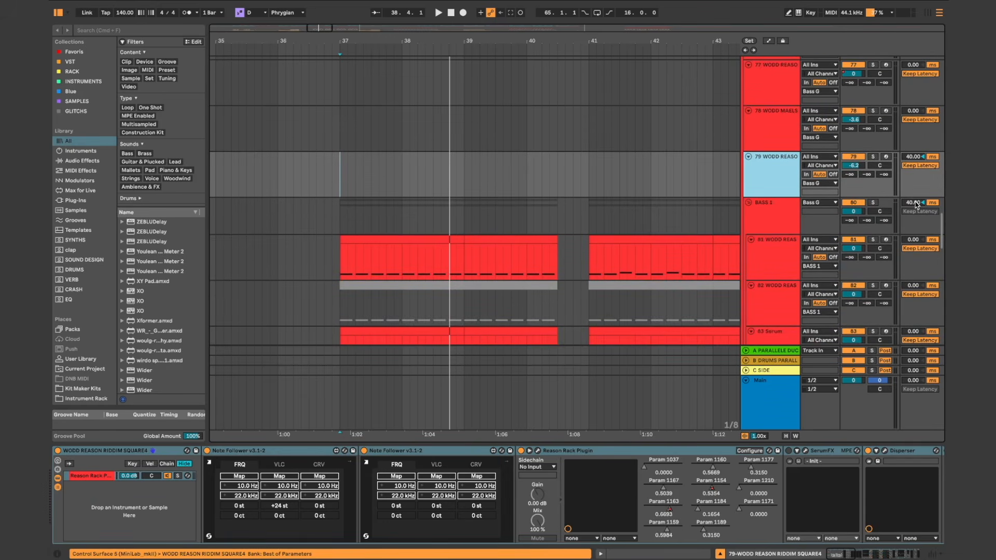
{"action": "left_click", "coordinate": [781, 208]}
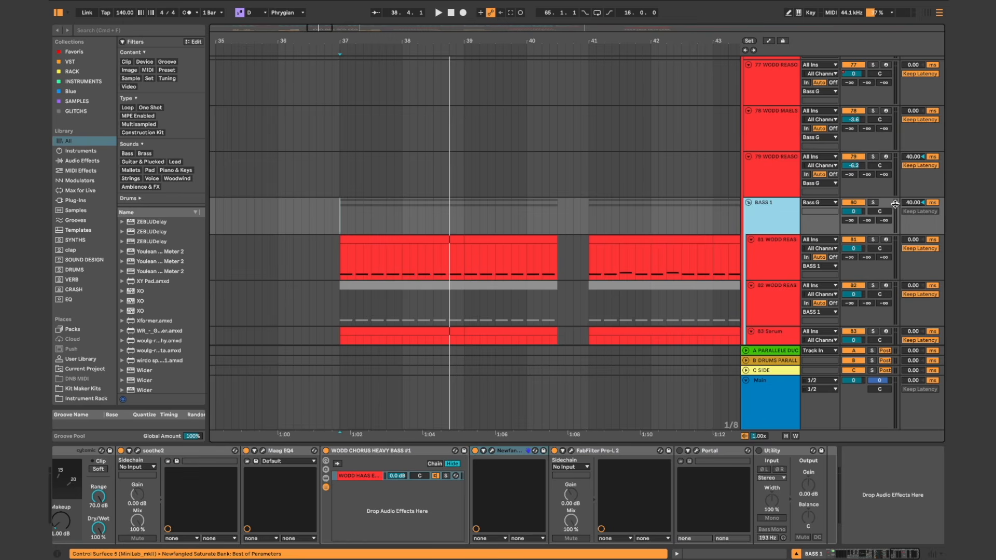
Step: Solo BASS 1 and DRUMS, and play them together from bar 37
{"action": "left_click", "coordinate": [873, 202]}
{"action": "key", "text": "space"}
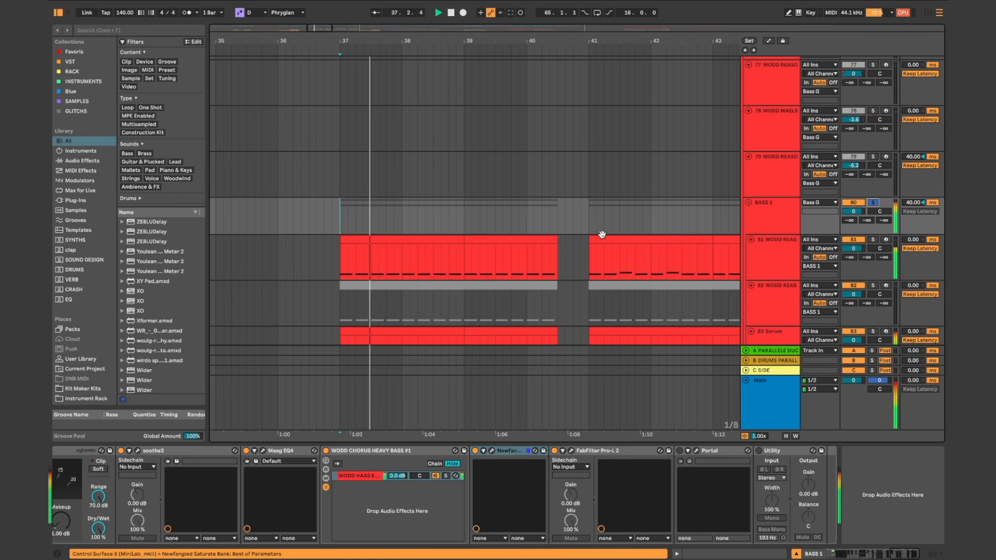
{"action": "scroll", "coordinate": [916, 208], "scroll_direction": "down", "scroll_amount": 15}
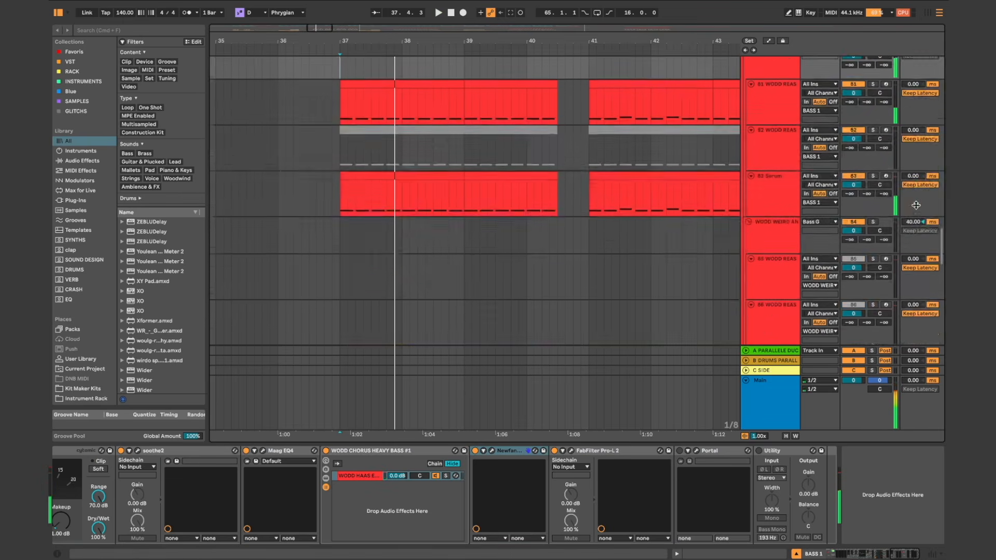
{"action": "scroll", "coordinate": [913, 197], "scroll_direction": "up", "scroll_amount": 5}
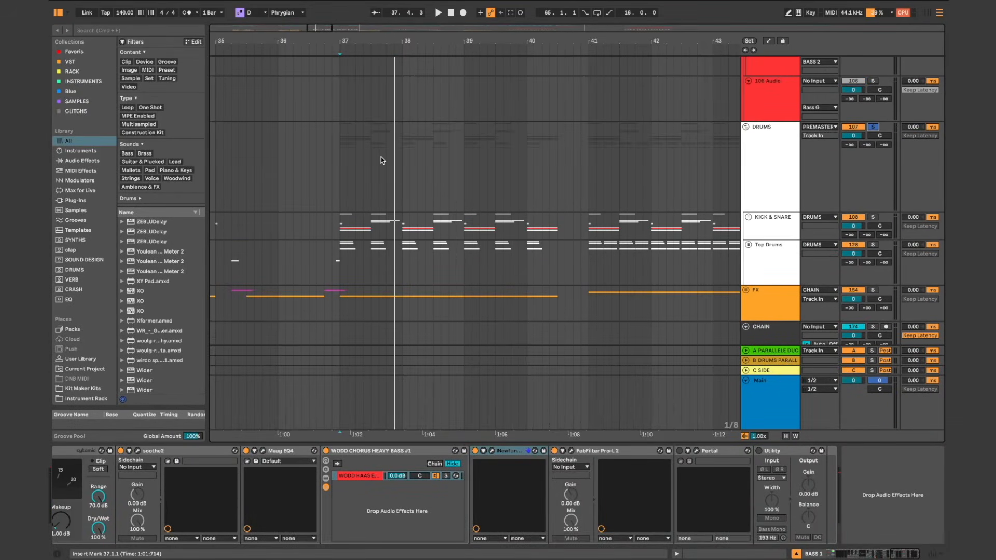
{"action": "scroll", "coordinate": [381, 160], "scroll_direction": "up", "scroll_amount": 10}
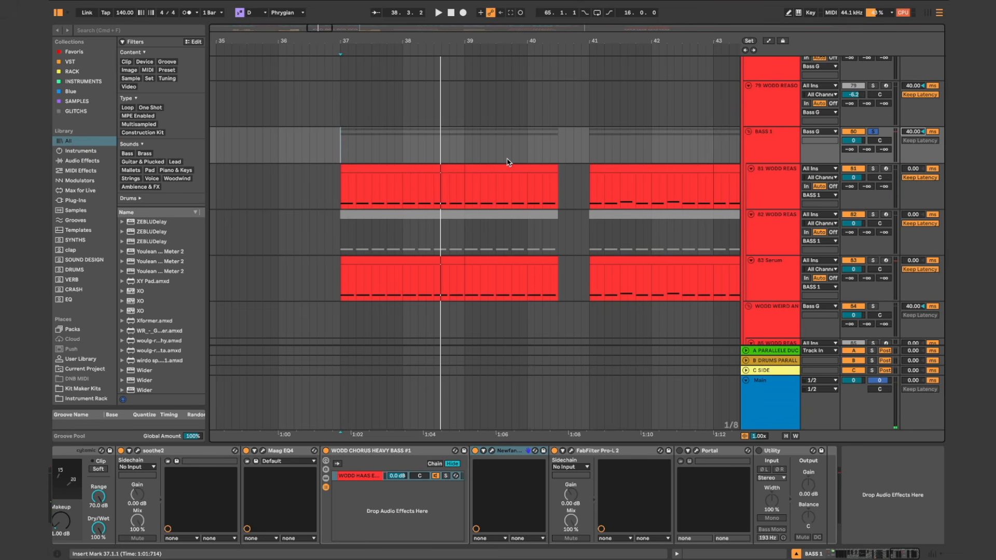
Step: Select the WA WA BASS track 66 and inspect its track delay
{"action": "scroll", "coordinate": [508, 162], "scroll_direction": "up", "scroll_amount": 3}
{"action": "left_click", "coordinate": [795, 231]}
{"action": "scroll", "coordinate": [793, 232], "scroll_direction": "up", "scroll_amount": 10}
{"action": "scroll", "coordinate": [793, 232], "scroll_direction": "up", "scroll_amount": 5}
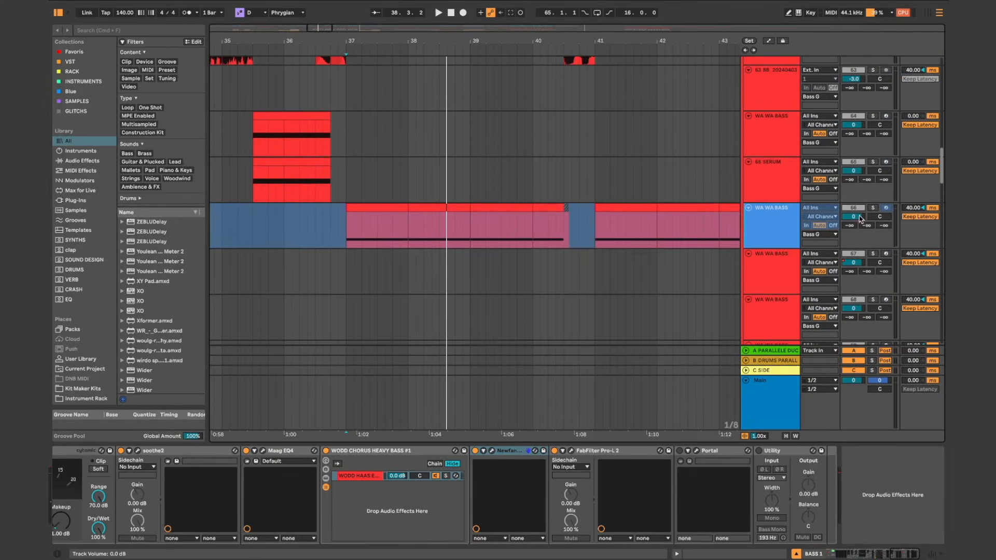
{"action": "left_click", "coordinate": [775, 224]}
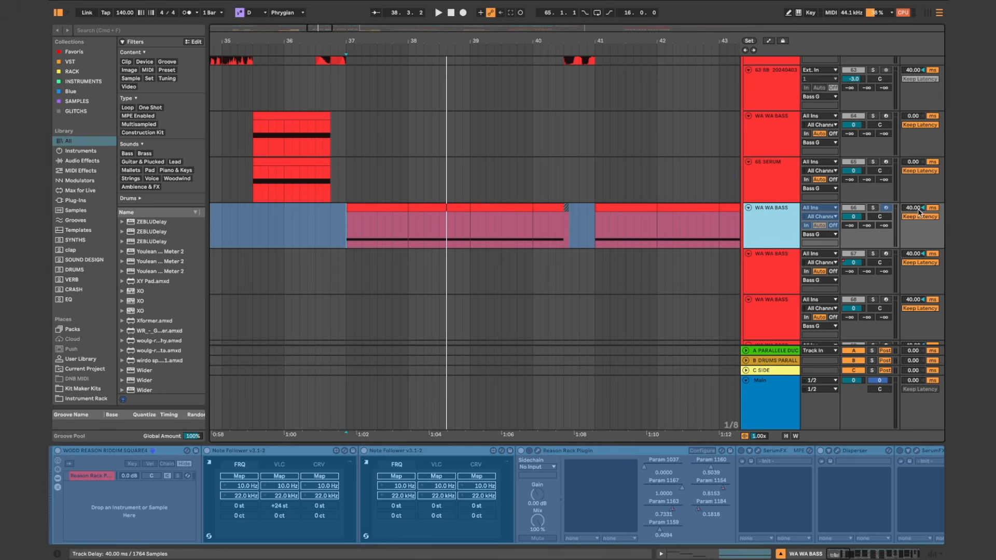
Step: Turn off solo on the Bass G group and unfold the FX group to show its tracks
{"action": "scroll", "coordinate": [690, 208], "scroll_direction": "up", "scroll_amount": 4}
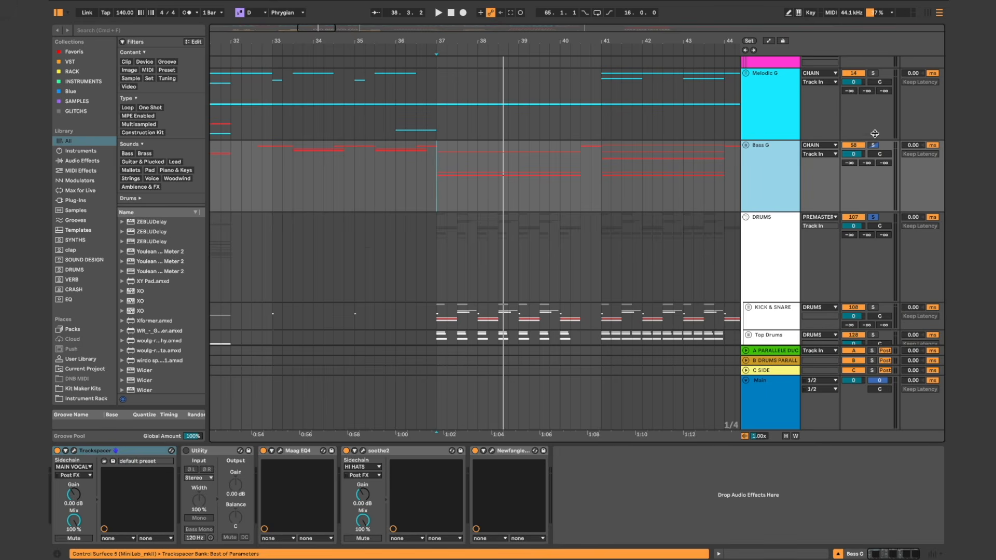
{"action": "left_click", "coordinate": [873, 146]}
{"action": "scroll", "coordinate": [875, 146], "scroll_direction": "down", "scroll_amount": 5}
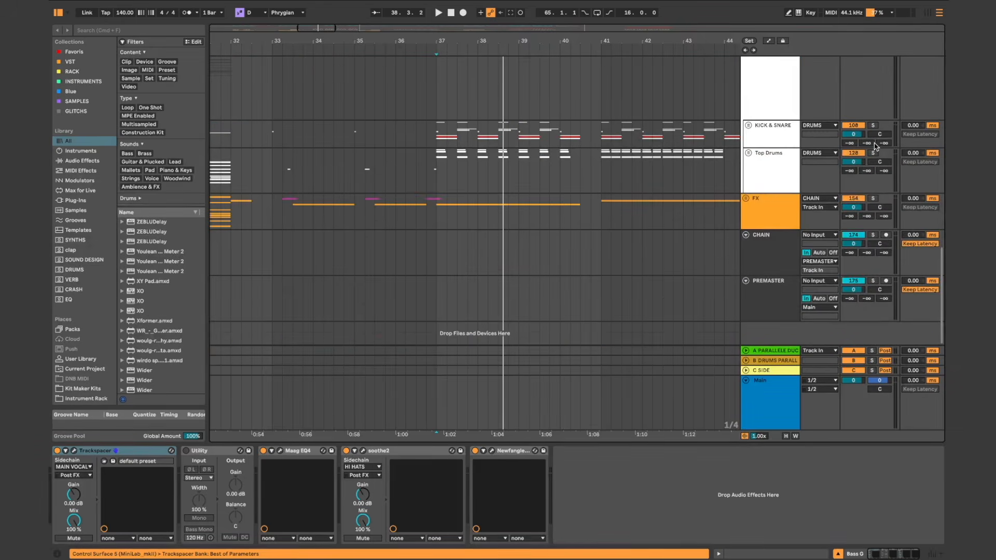
{"action": "left_click", "coordinate": [745, 198]}
{"action": "scroll", "coordinate": [551, 158], "scroll_direction": "down", "scroll_amount": 10}
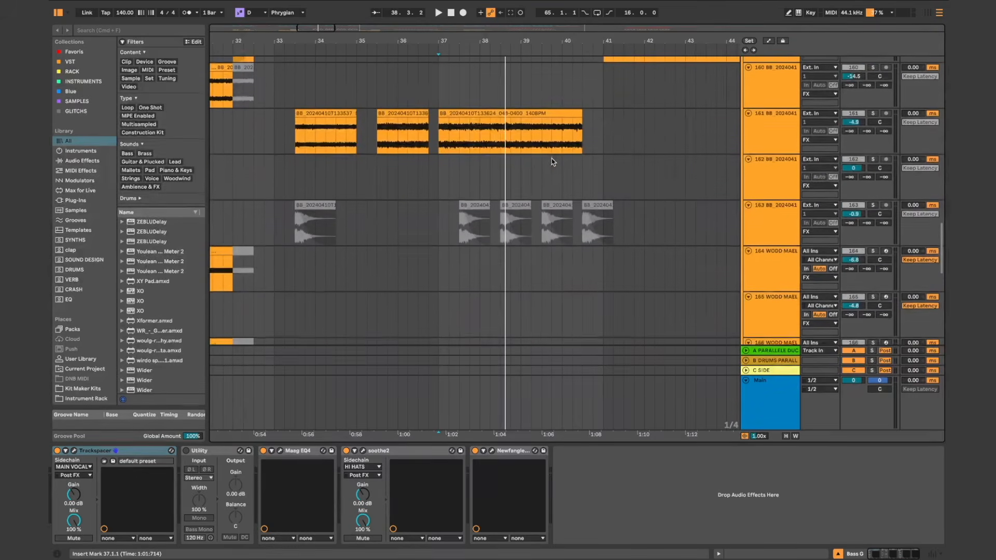
Step: Solo and select track 161 in the FX group, and play its atmosphere recording from bar 37
{"action": "scroll", "coordinate": [551, 157], "scroll_direction": "up", "scroll_amount": 2}
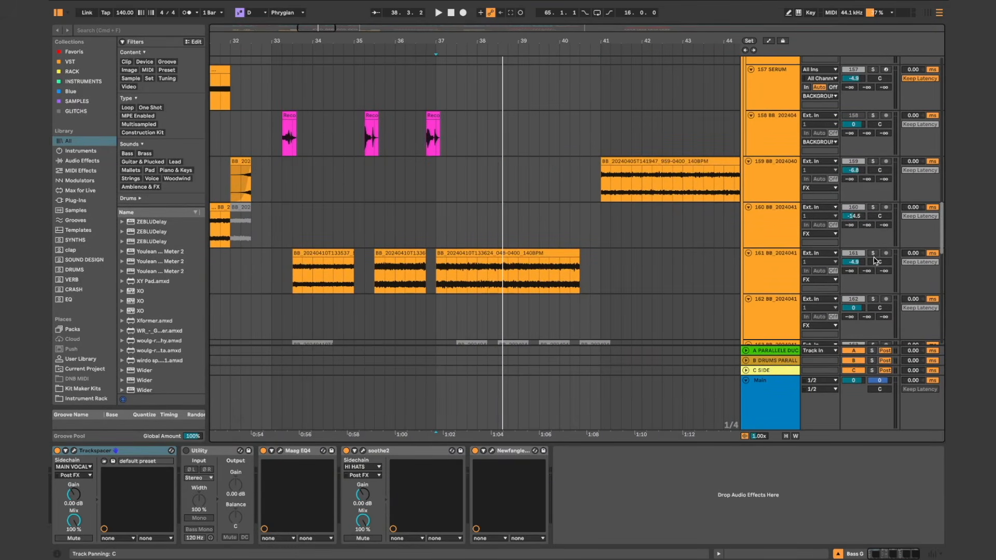
{"action": "left_click", "coordinate": [873, 253]}
{"action": "left_click", "coordinate": [756, 272]}
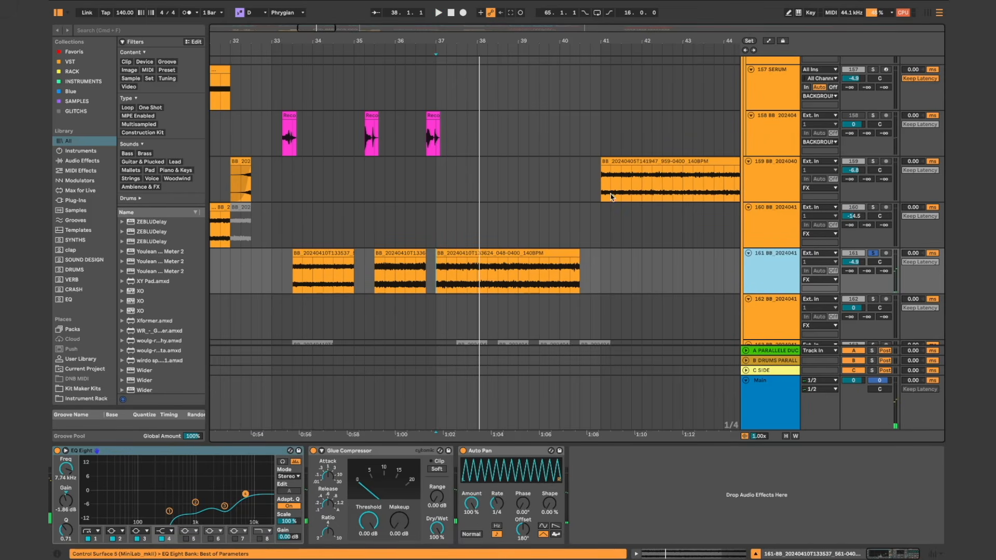
Step: Unfold the Melodic G group and bring the 17 WODD AH track into view
{"action": "scroll", "coordinate": [611, 197], "scroll_direction": "up", "scroll_amount": 20}
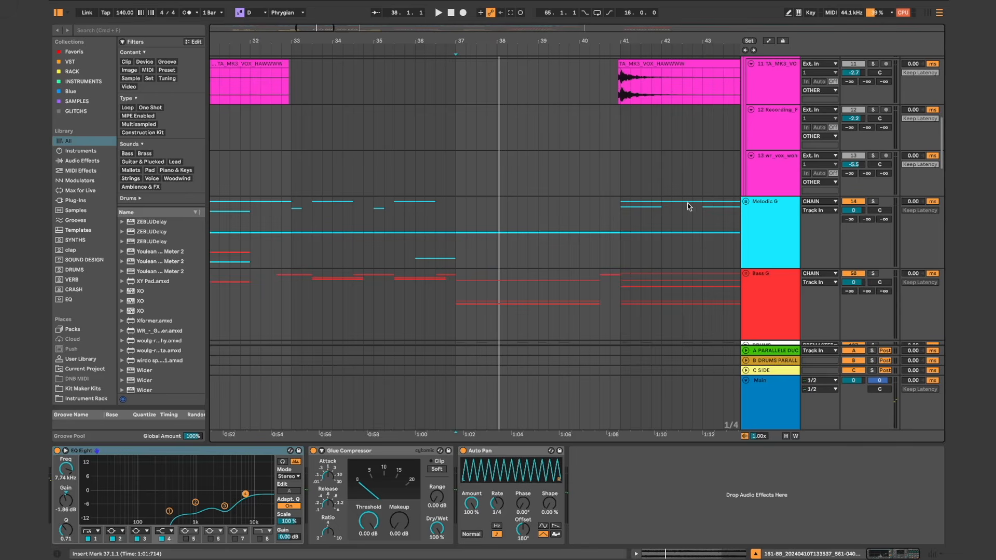
{"action": "left_click", "coordinate": [745, 202]}
{"action": "scroll", "coordinate": [745, 207], "scroll_direction": "down", "scroll_amount": 5}
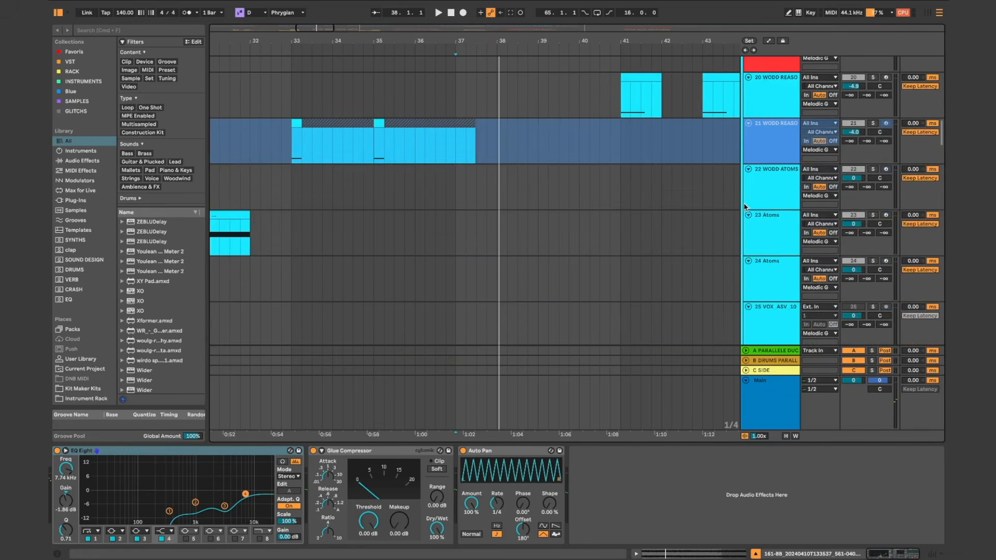
{"action": "scroll", "coordinate": [523, 150], "scroll_direction": "down", "scroll_amount": 3}
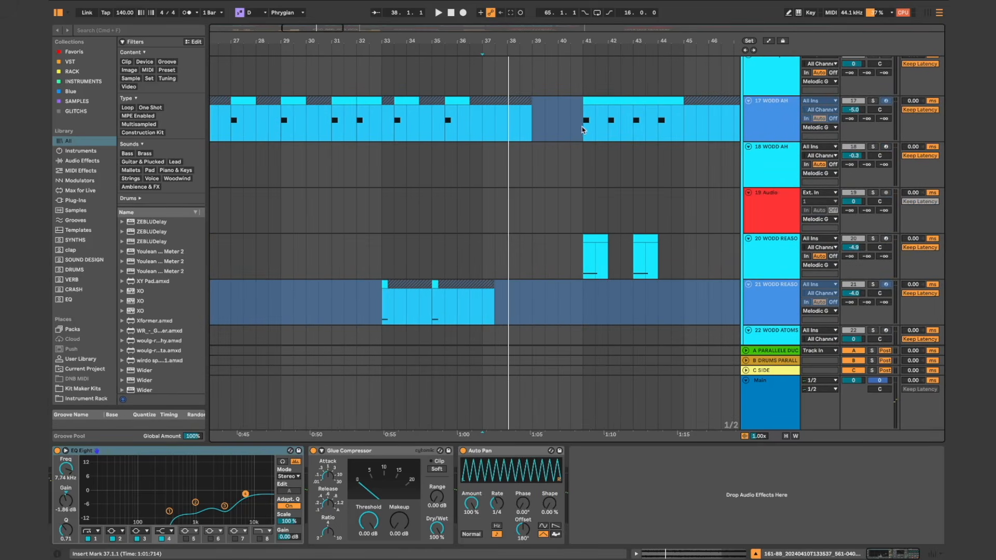
Step: Solo the 17 WODD AH track and play its clip from bar 41
{"action": "left_click", "coordinate": [584, 125]}
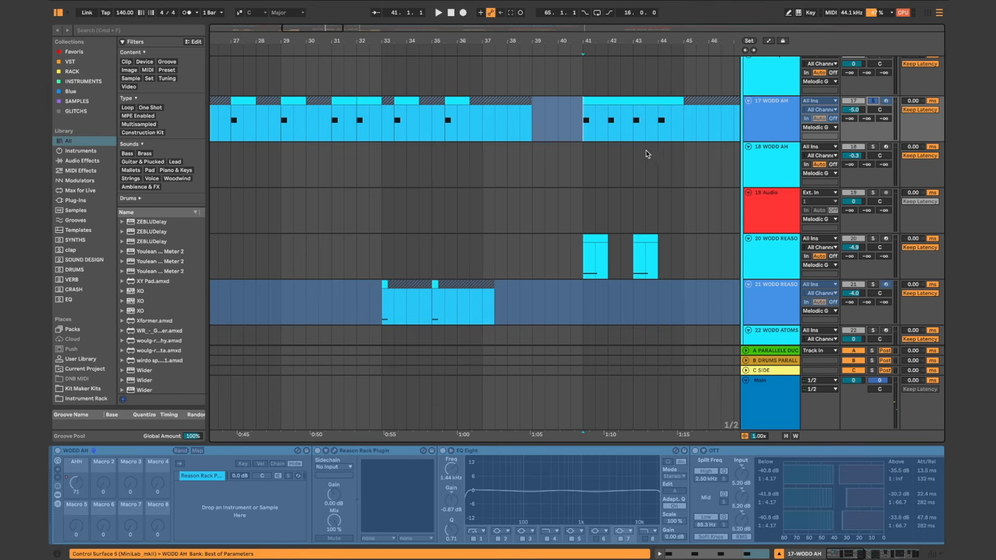
{"action": "scroll", "coordinate": [629, 162], "scroll_direction": "right", "scroll_amount": 3}
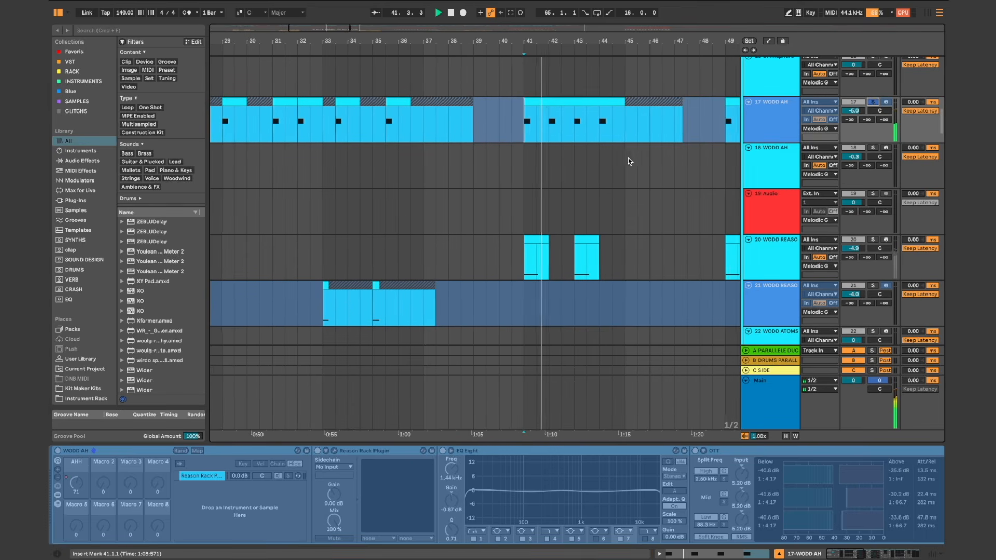
{"action": "scroll", "coordinate": [629, 162], "scroll_direction": "up", "scroll_amount": 4}
{"action": "scroll", "coordinate": [629, 162], "scroll_direction": "left", "scroll_amount": 2}
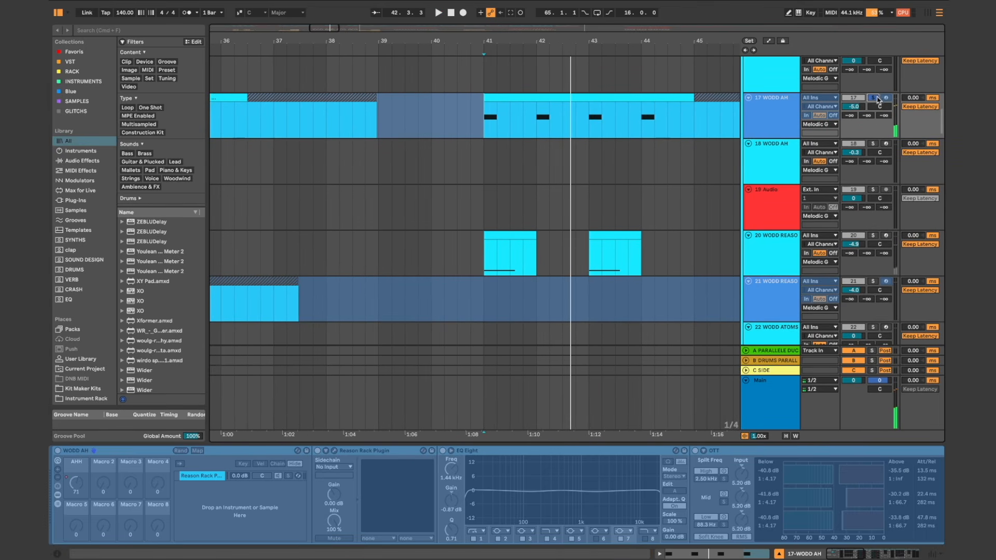
Step: Stop playback and place the insert marker at bar 41, at the start of the TA_MK3_VOX_HAWWWW clip on track 11
{"action": "scroll", "coordinate": [671, 166], "scroll_direction": "down", "scroll_amount": 10}
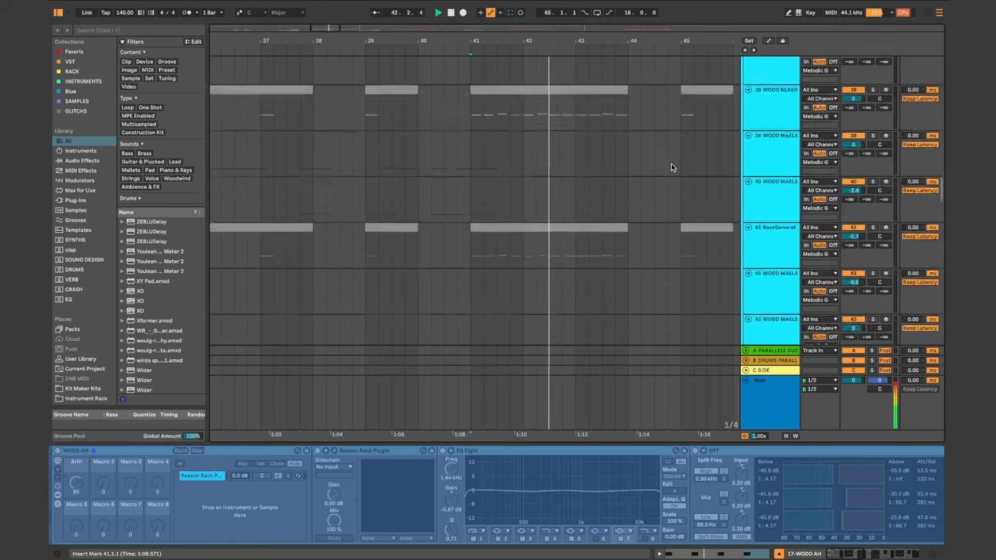
{"action": "scroll", "coordinate": [672, 166], "scroll_direction": "down", "scroll_amount": 10}
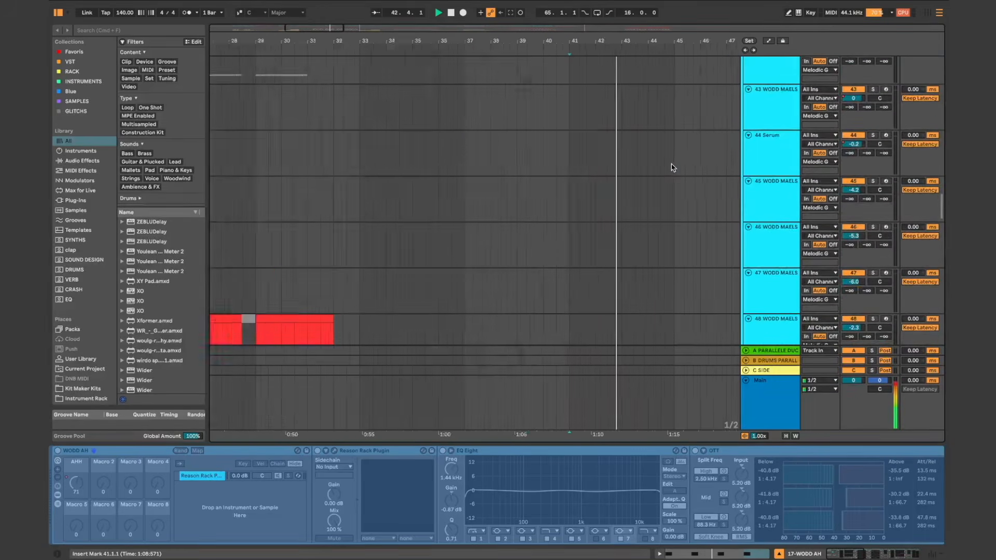
{"action": "scroll", "coordinate": [671, 167], "scroll_direction": "up", "scroll_amount": 15}
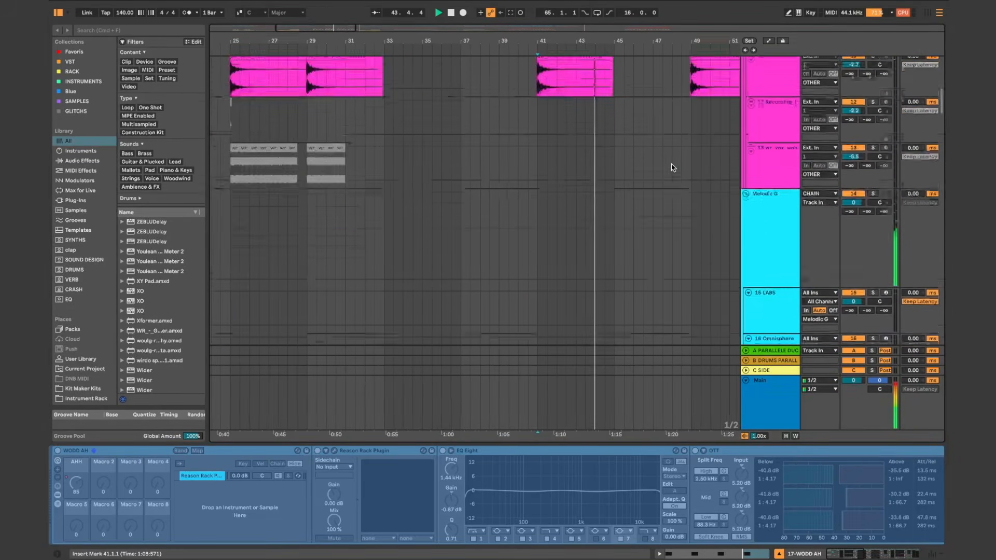
{"action": "left_click", "coordinate": [441, 250]}
{"action": "scroll", "coordinate": [441, 250], "scroll_direction": "up", "scroll_amount": 5}
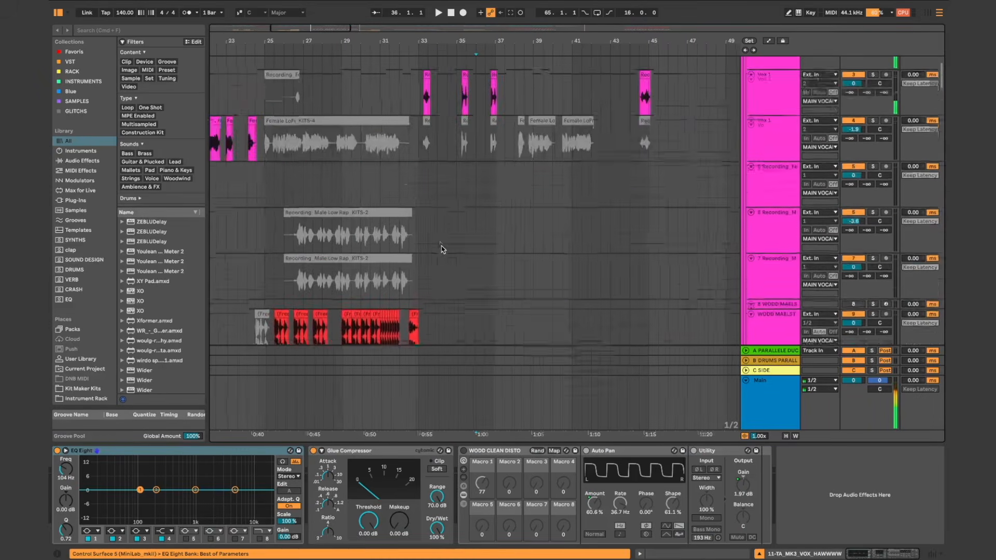
{"action": "scroll", "coordinate": [441, 250], "scroll_direction": "down", "scroll_amount": 5}
{"action": "key", "text": "space"}
{"action": "left_click", "coordinate": [557, 263]}
{"action": "key", "text": "plus"}
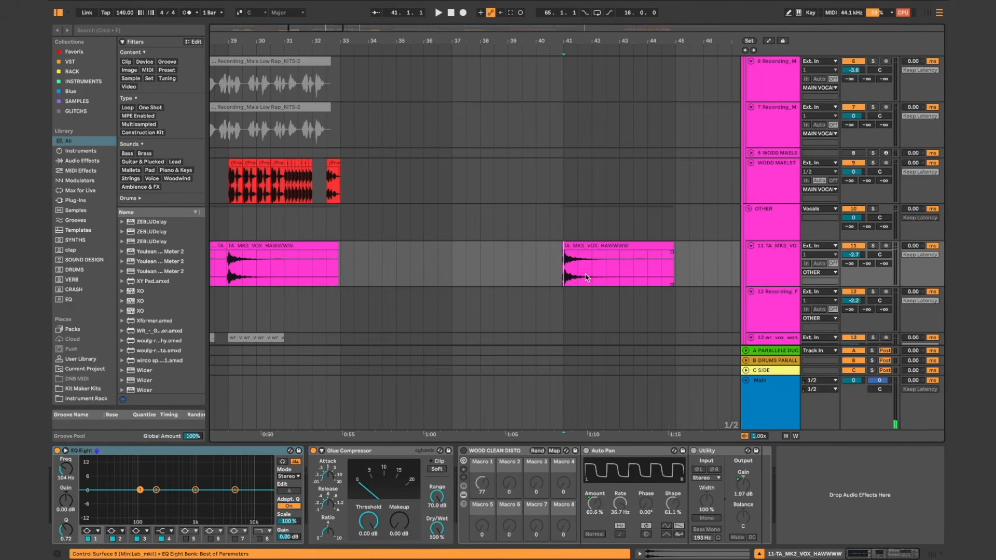
Step: Place the insert marker at 40.4.4, just before the second half of the drop, and unfold the Bass G group to show its tracks
{"action": "scroll", "coordinate": [585, 273], "scroll_direction": "up", "scroll_amount": 5}
{"action": "left_click", "coordinate": [434, 258]}
{"action": "scroll", "coordinate": [435, 258], "scroll_direction": "down", "scroll_amount": 3}
{"action": "scroll", "coordinate": [434, 258], "scroll_direction": "up", "scroll_amount": 5}
{"action": "scroll", "coordinate": [434, 257], "scroll_direction": "left", "scroll_amount": 10}
{"action": "scroll", "coordinate": [435, 260], "scroll_direction": "down", "scroll_amount": 4}
{"action": "scroll", "coordinate": [435, 261], "scroll_direction": "down", "scroll_amount": 10}
{"action": "scroll", "coordinate": [434, 260], "scroll_direction": "down", "scroll_amount": 15}
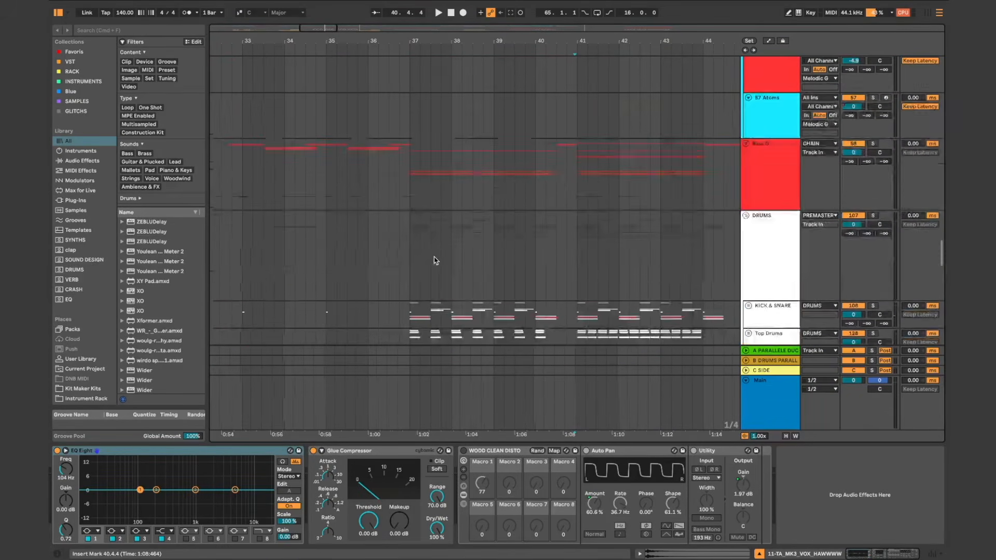
{"action": "left_click", "coordinate": [745, 145]}
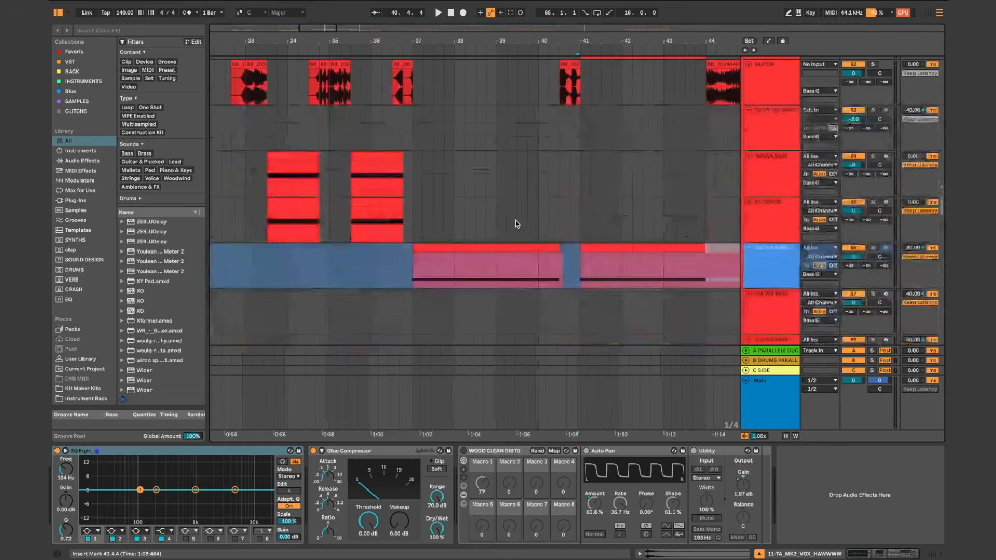